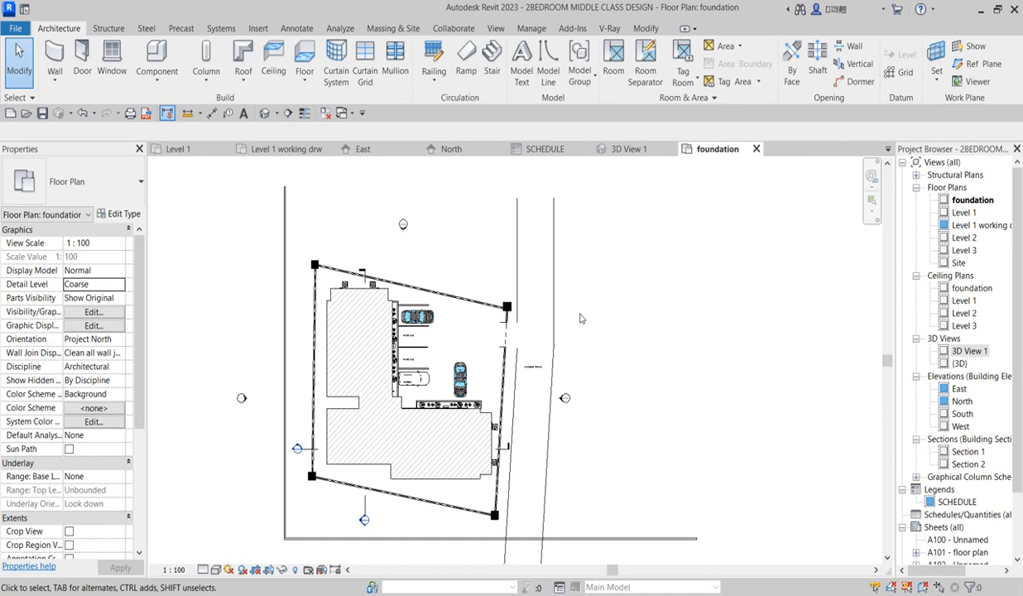
- Examine the site layout in the foundation plan, and open the Level 1 working drw floor plan
scroll(581, 319, "down", 2)
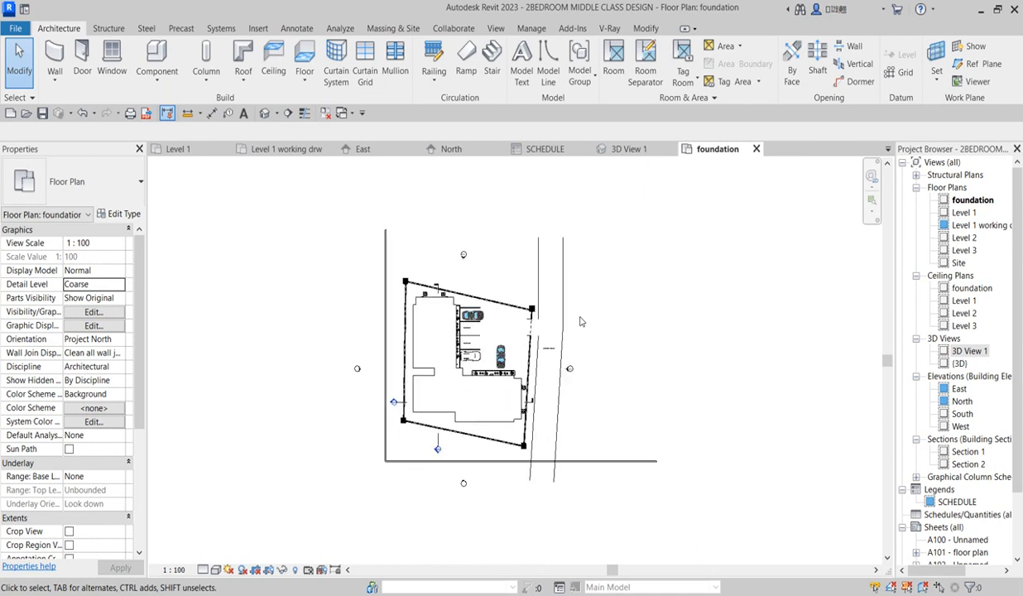
scroll(567, 353, "up", 3)
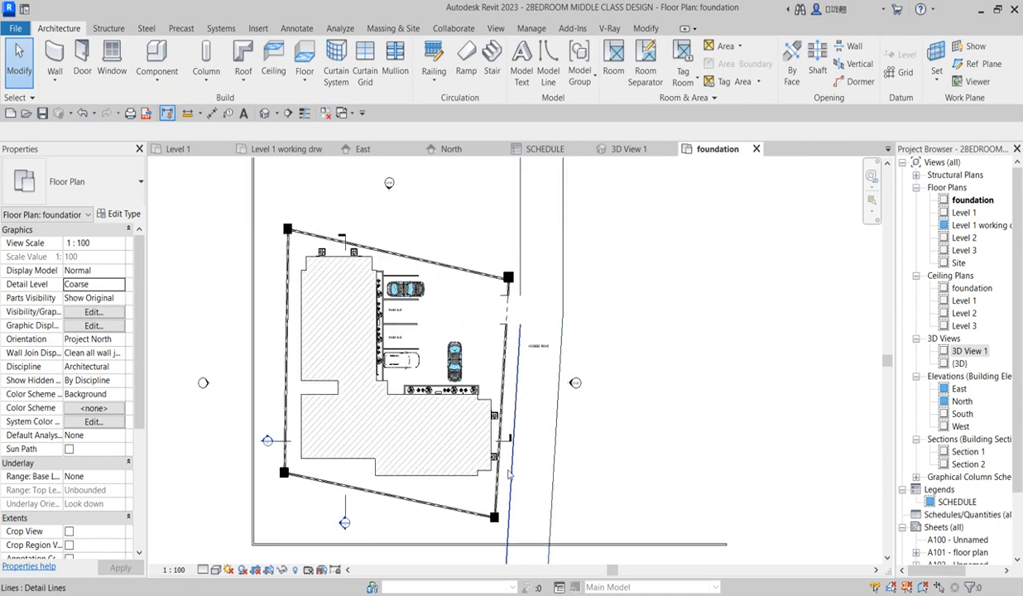
scroll(372, 402, "down", 2)
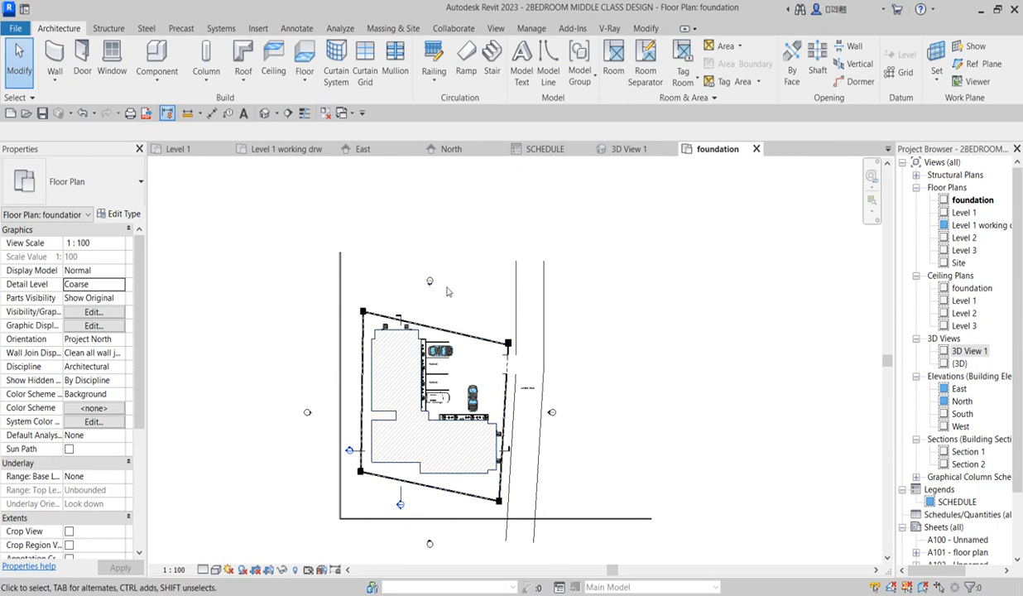
scroll(442, 447, "up", 2)
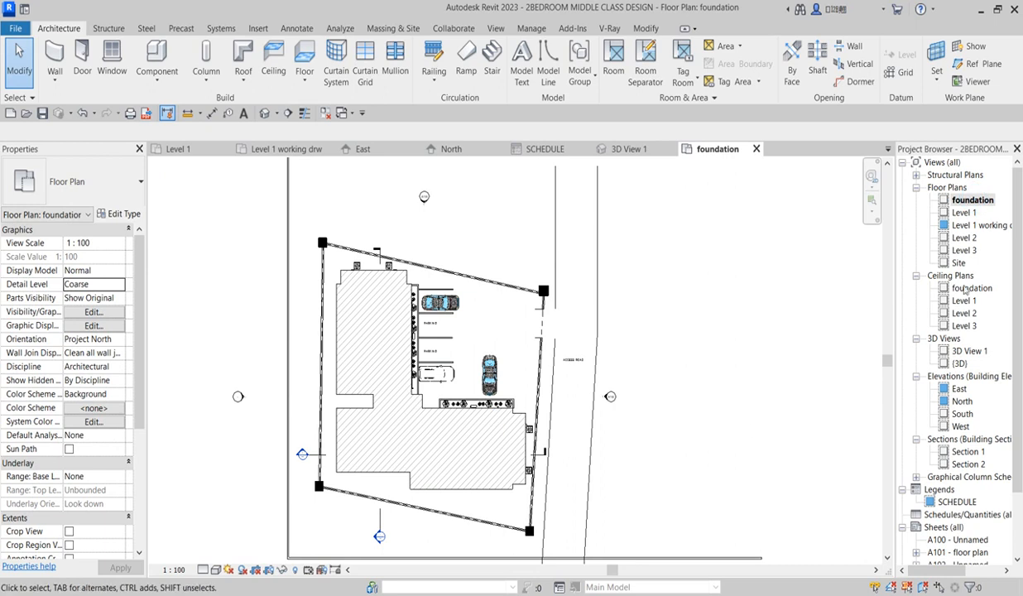
left_click(979, 226)
double_click(980, 226)
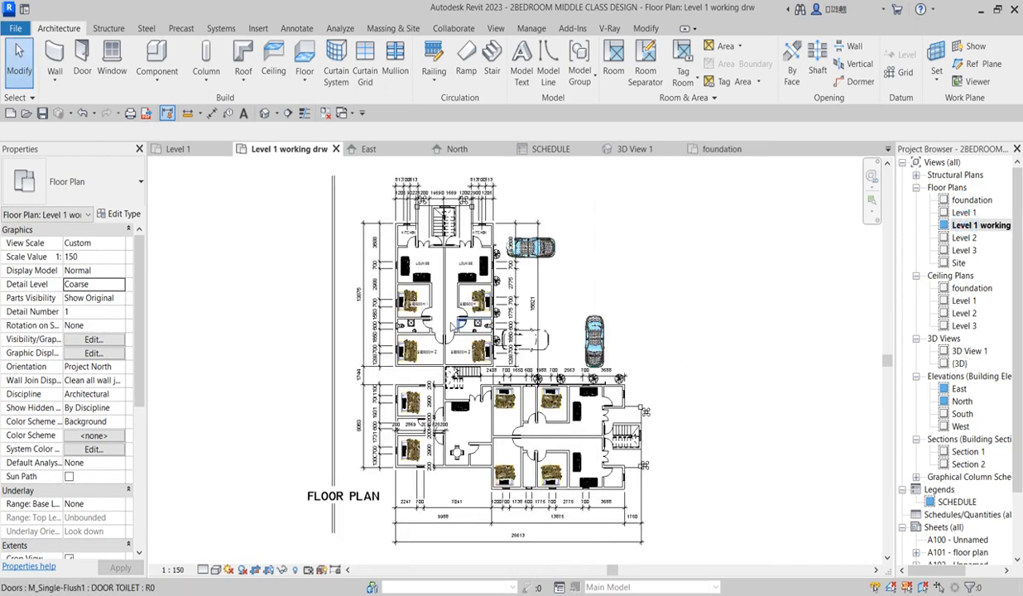
- View the East and North building elevations in full
double_click(960, 389)
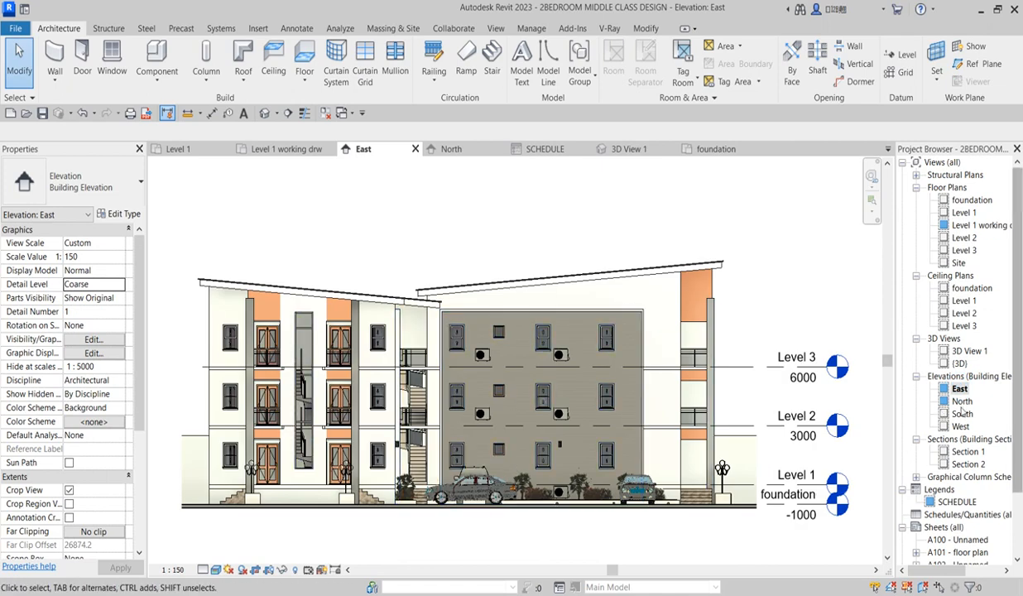
scroll(568, 325, "down", 2)
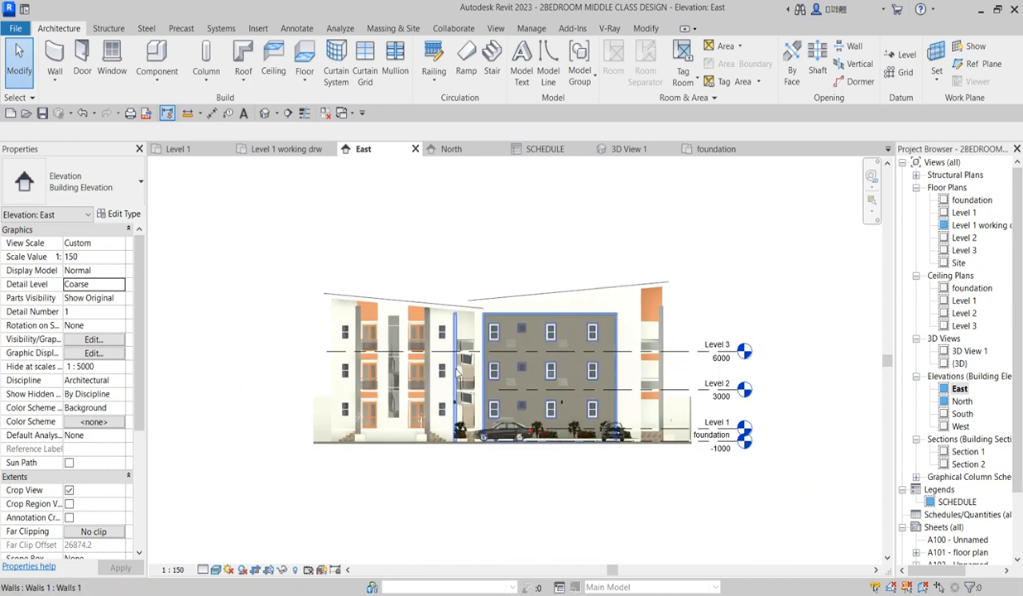
double_click(964, 401)
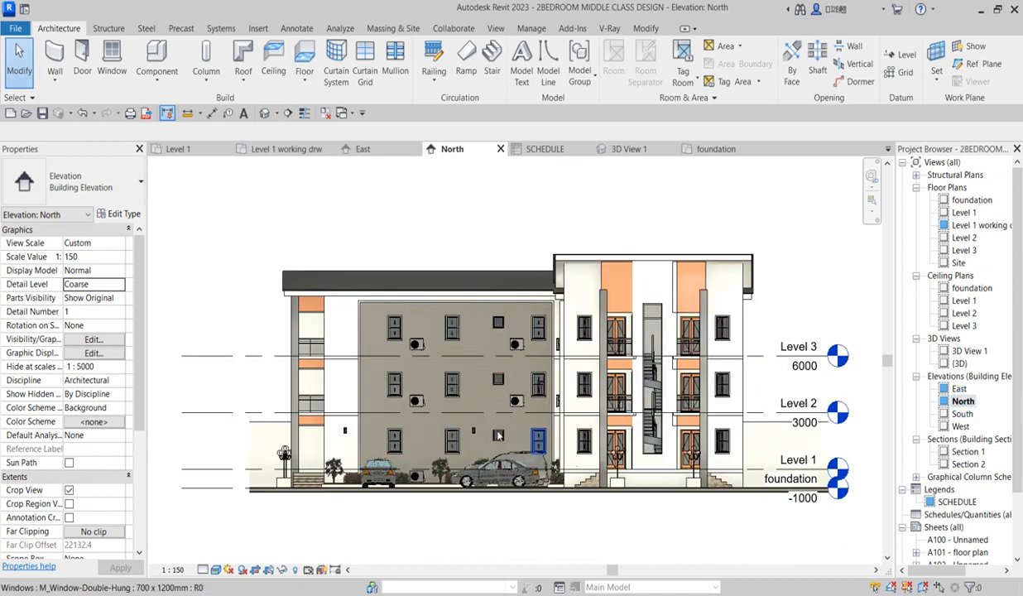
scroll(472, 313, "down", 2)
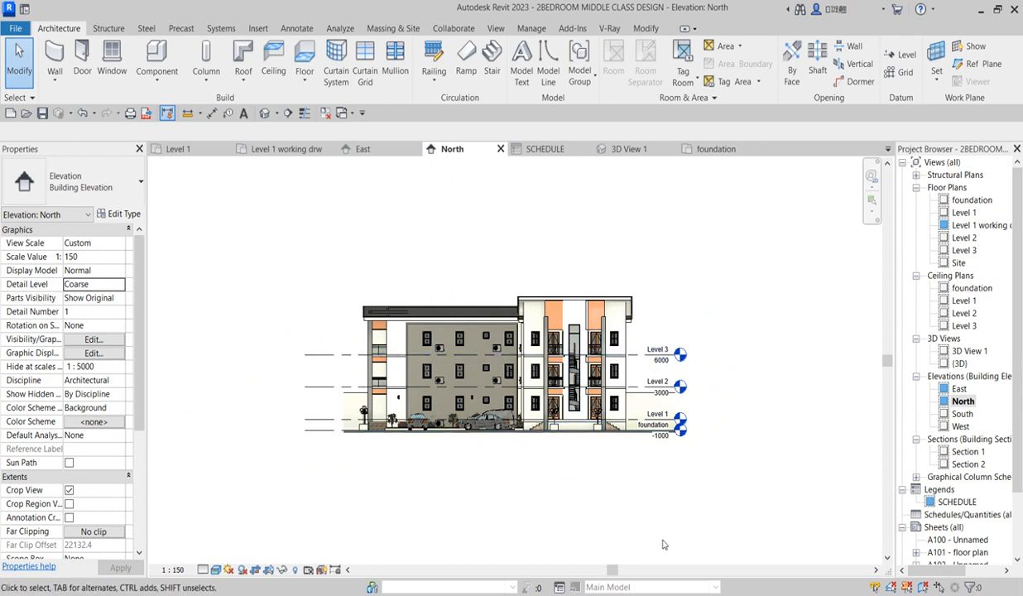
scroll(952, 530, "down", 2)
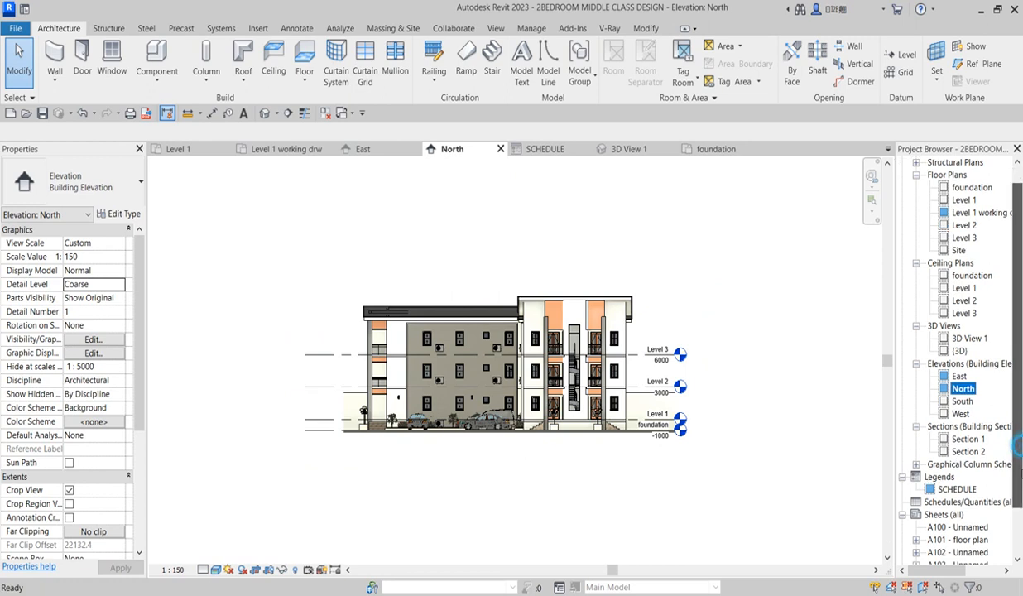
- Review sheets A101 - floor plan, A102 and A105 with the doors and windows schedule
double_click(952, 477)
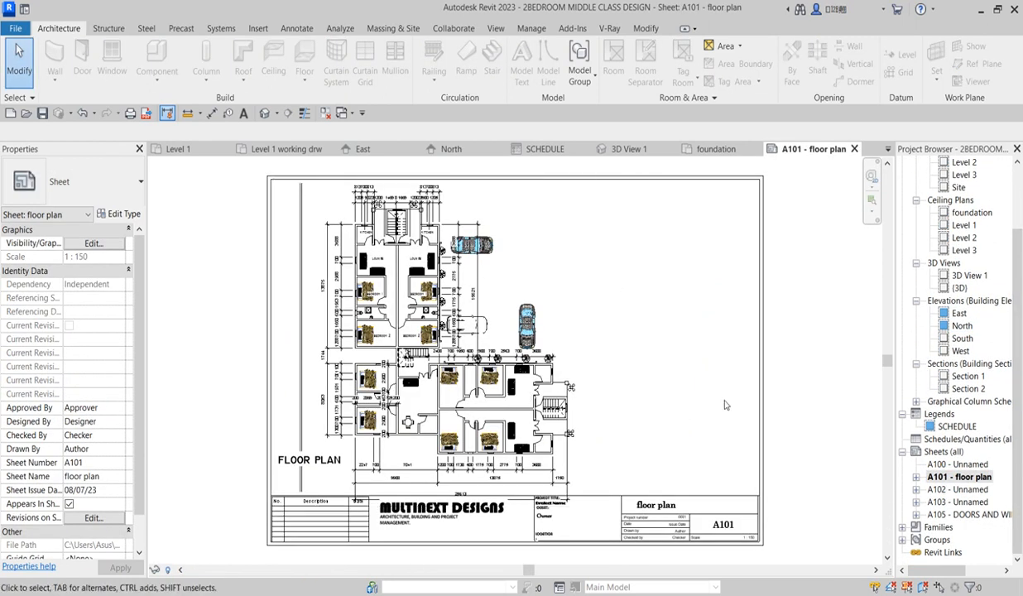
double_click(958, 489)
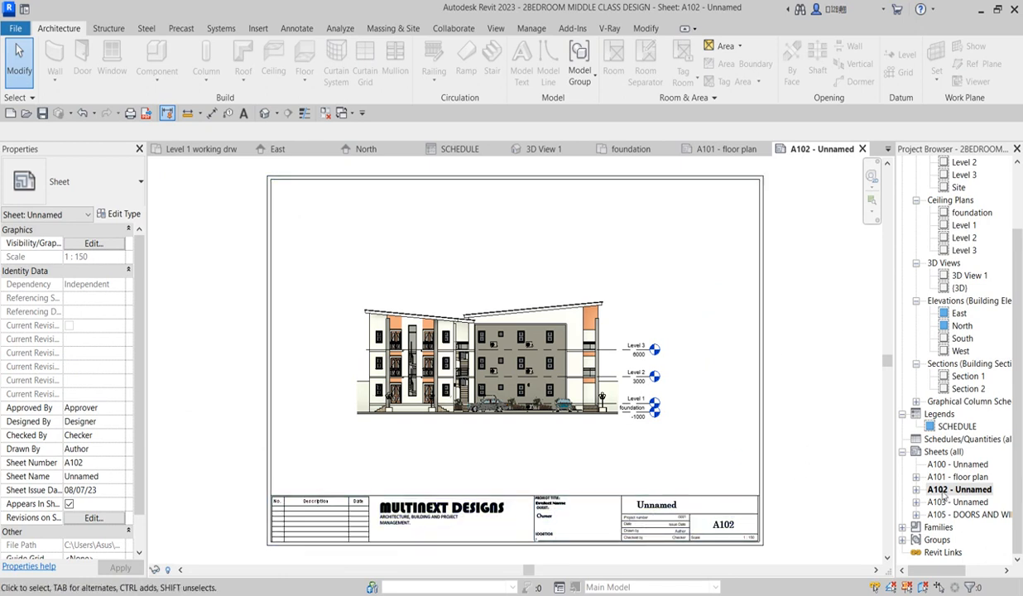
double_click(936, 514)
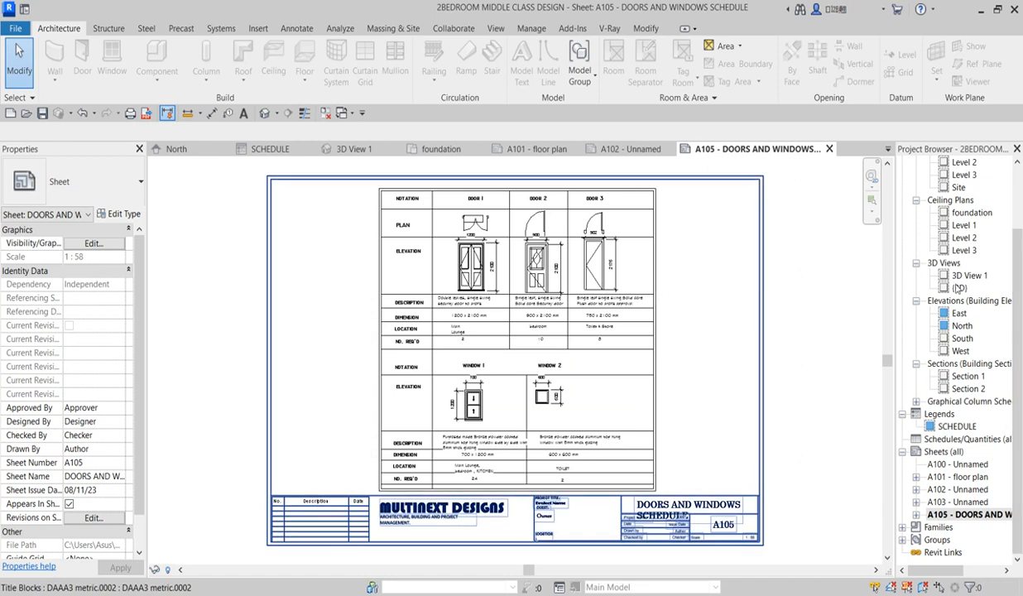
- Open the {3D} view and examine the building from the rear with its roofs and fence wall
double_click(959, 288)
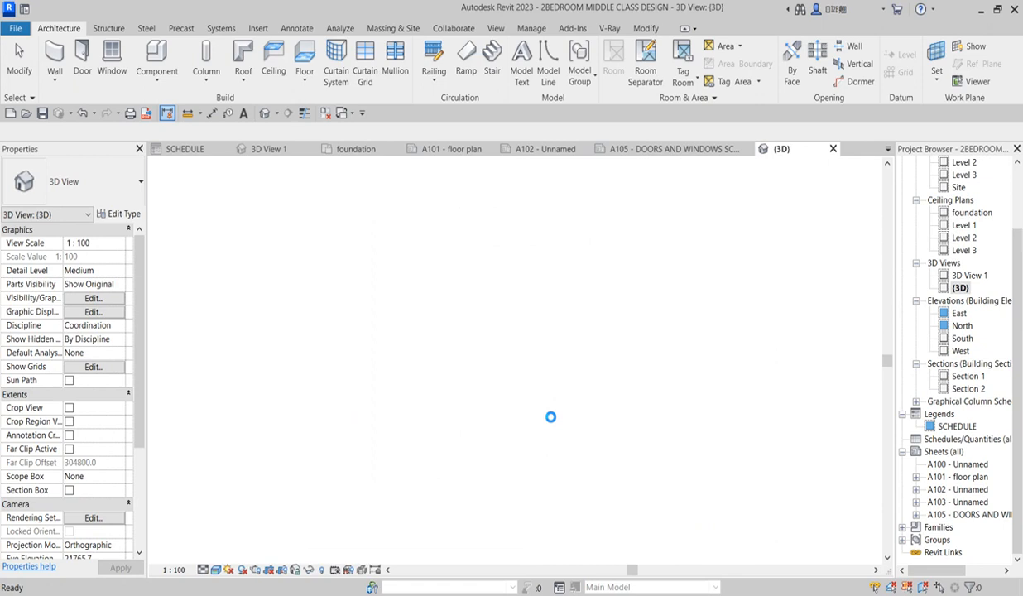
scroll(544, 317, "up", 3)
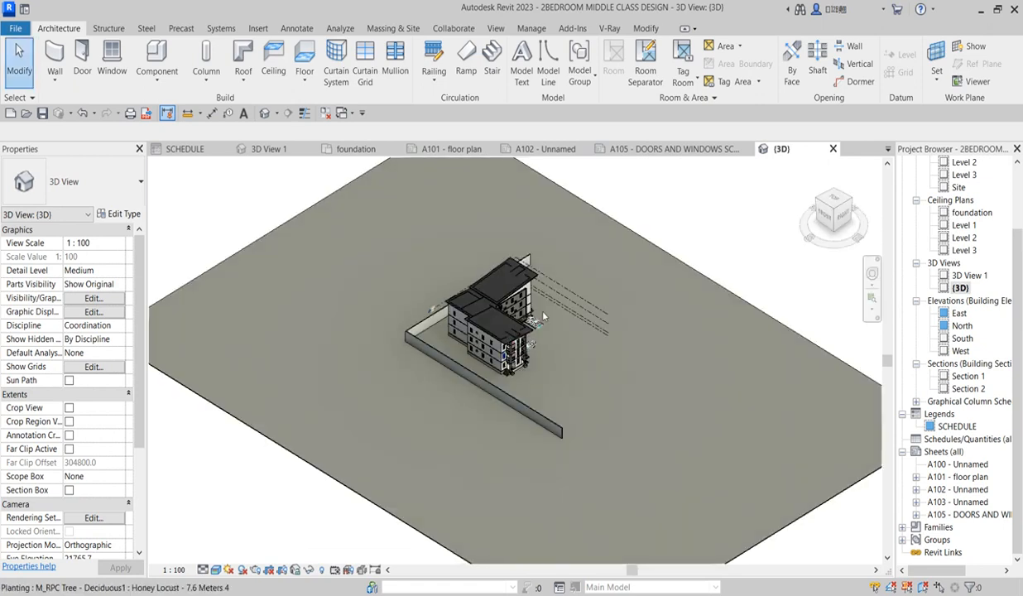
scroll(560, 325, "up", 4)
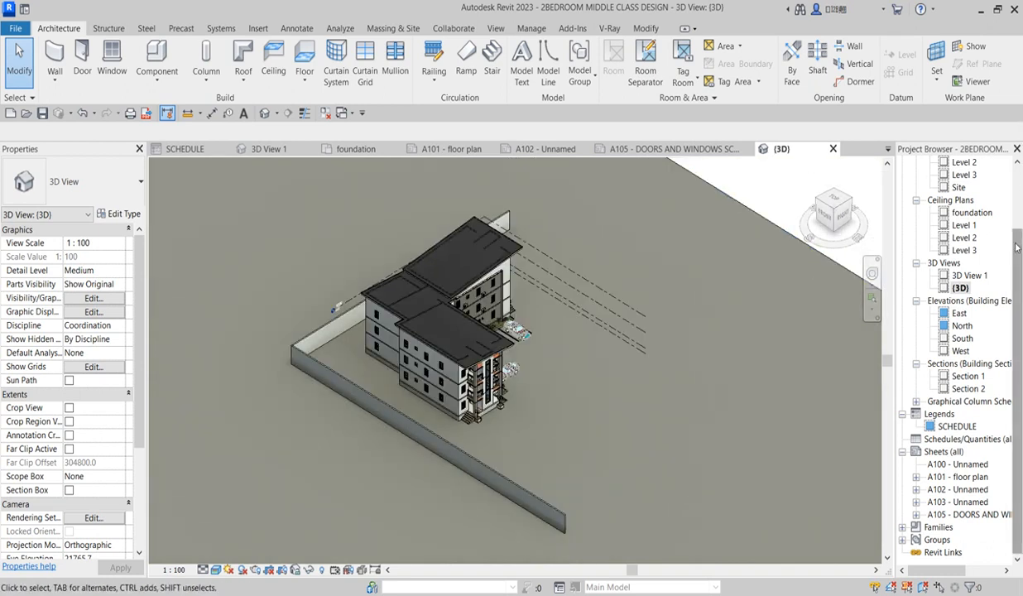
left_click_drag(1017, 247, 1017, 178)
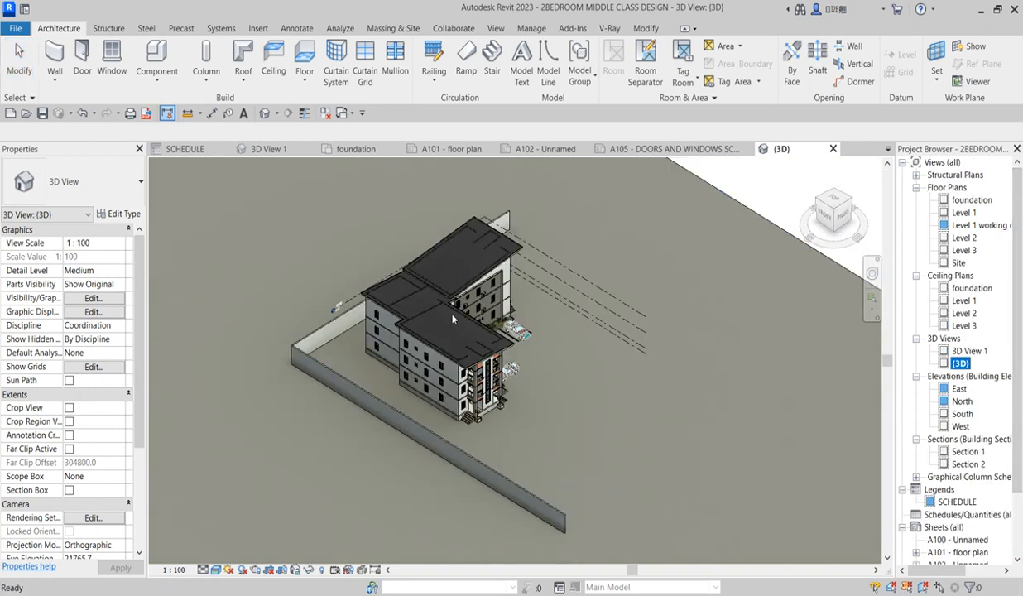
scroll(492, 317, "up", 2)
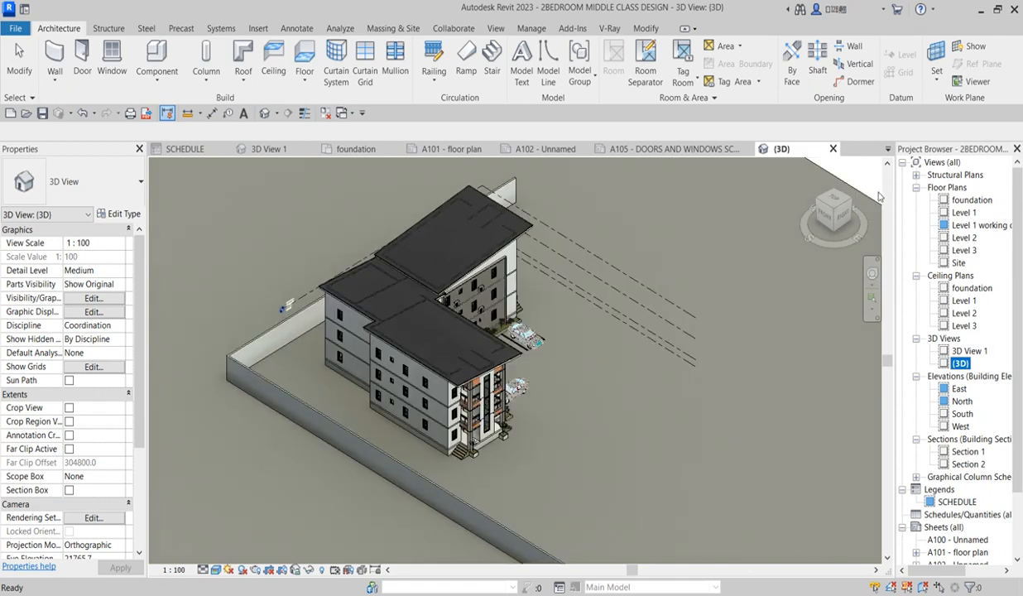
left_click(696, 289)
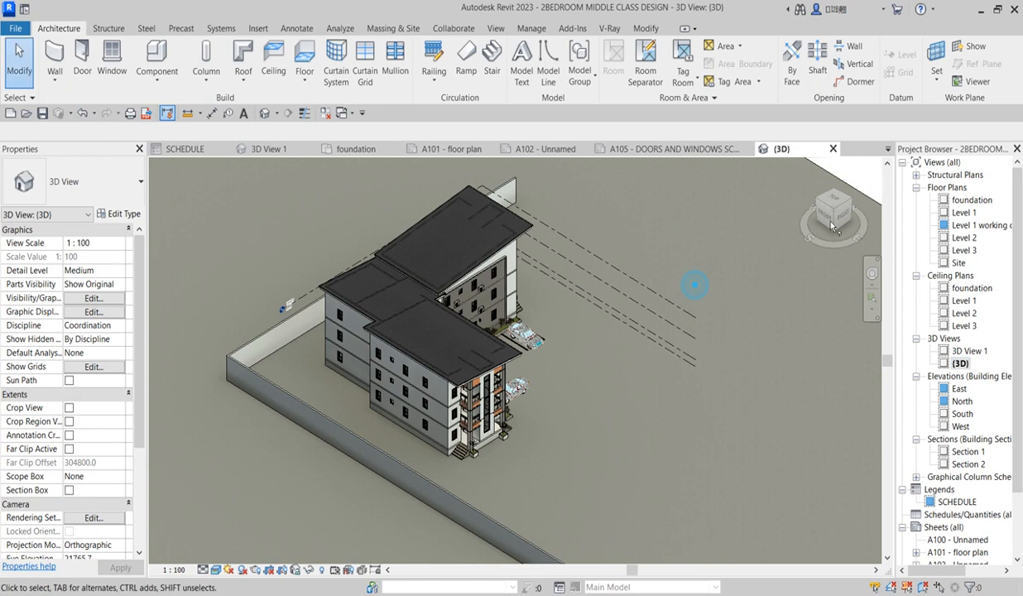
- Turn the 3D model to its opposite corner and inspect the parked cars, parking bays, planters and courtyard facades
left_click_drag(849, 198, 805, 236)
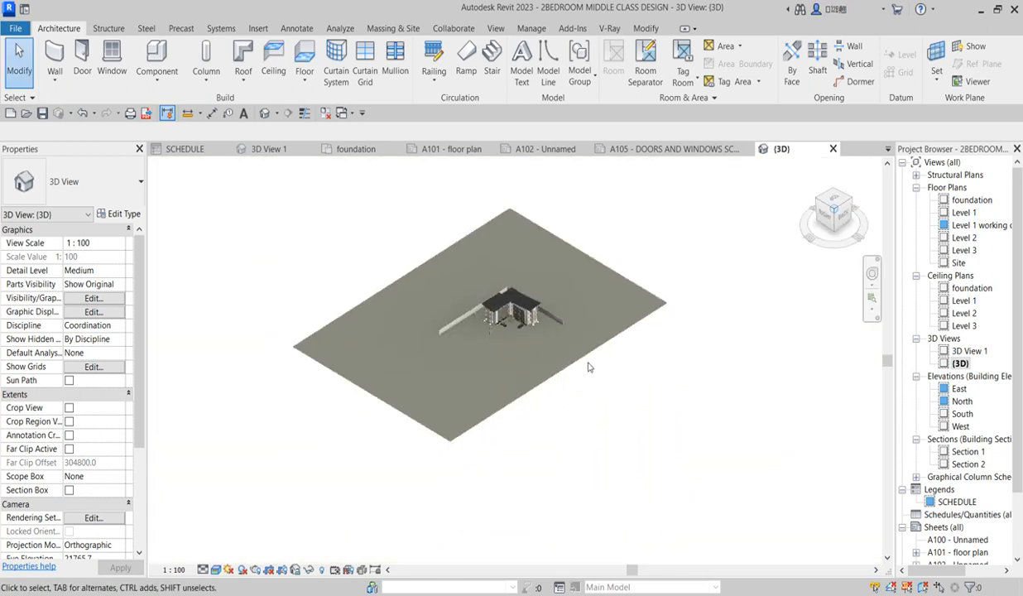
scroll(557, 369, "up", 4)
scroll(634, 362, "up", 4)
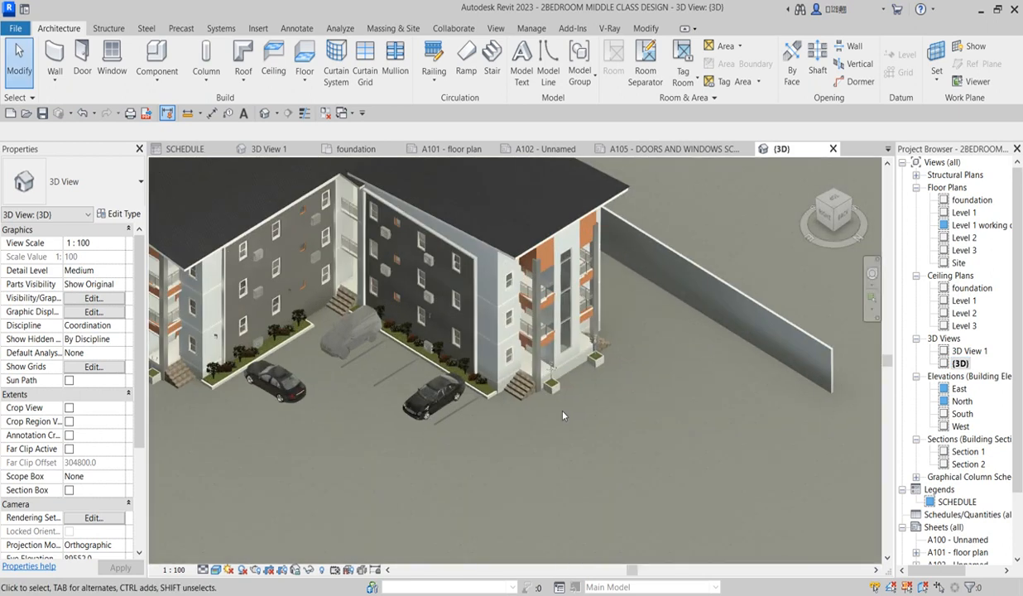
scroll(203, 431, "up", 3)
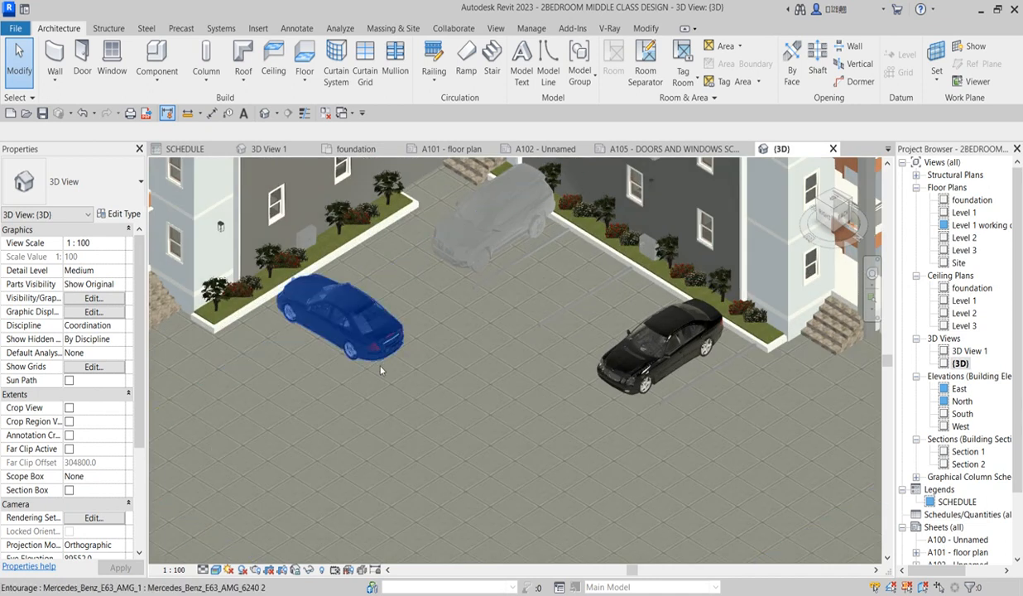
scroll(380, 367, "down", 3)
scroll(549, 354, "up", 2)
scroll(366, 257, "up", 3)
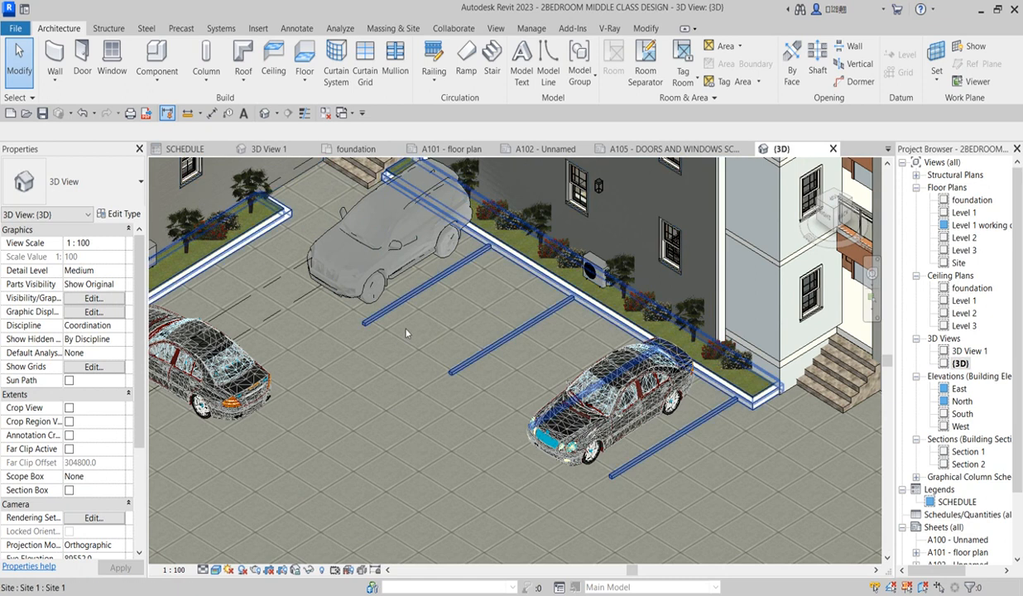
scroll(498, 335, "down", 4)
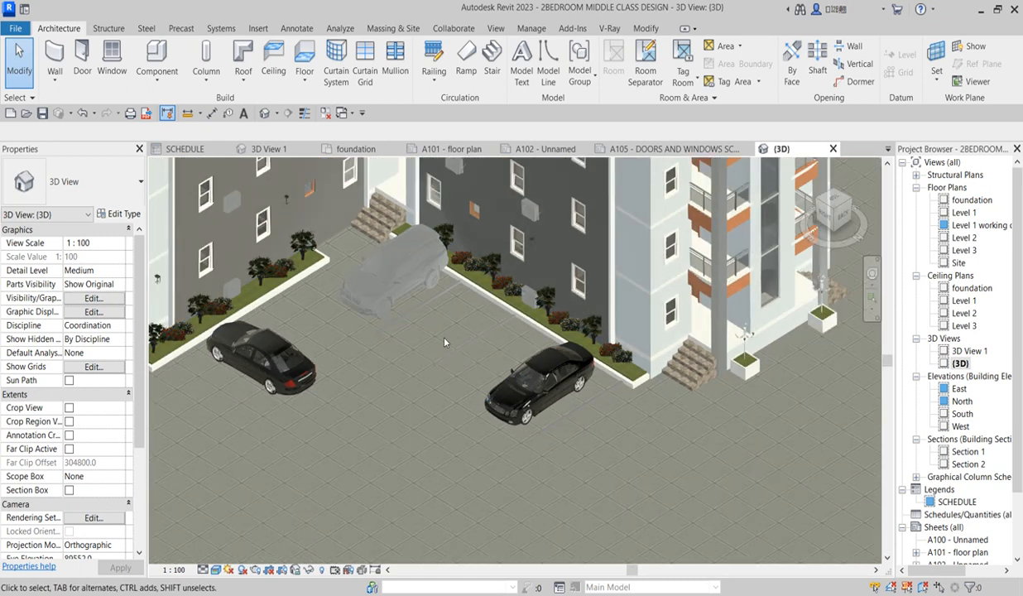
scroll(316, 327, "up", 3)
scroll(317, 325, "up", 3)
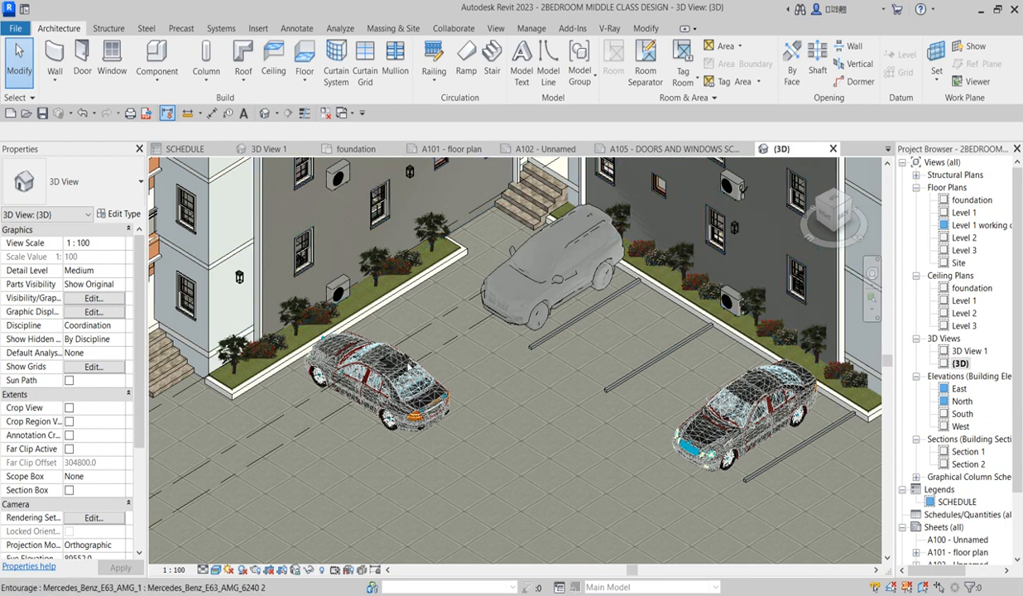
scroll(402, 387, "down", 5)
scroll(422, 443, "down", 2)
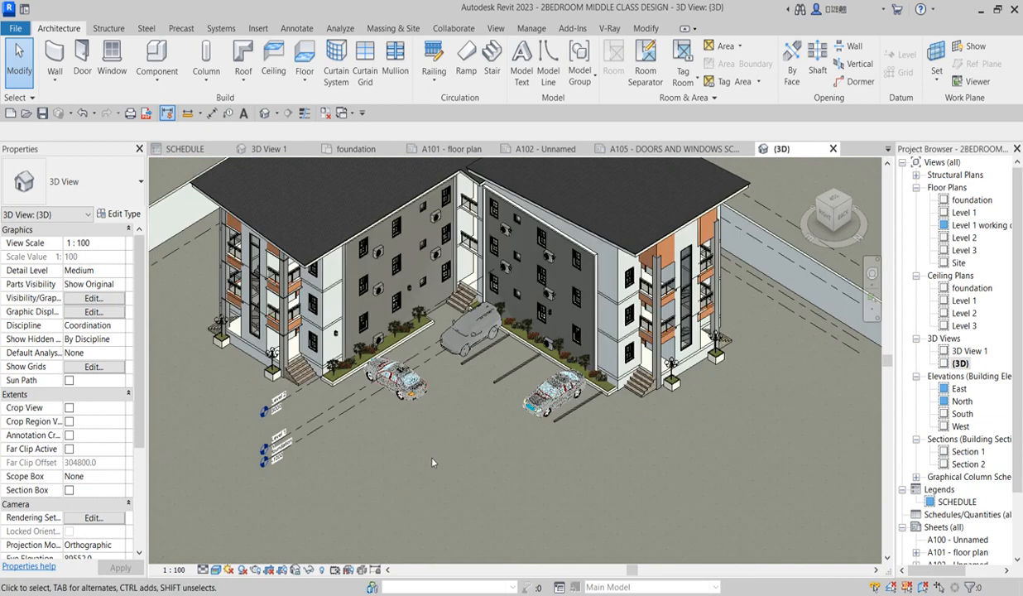
scroll(417, 441, "down", 2)
scroll(476, 319, "up", 1)
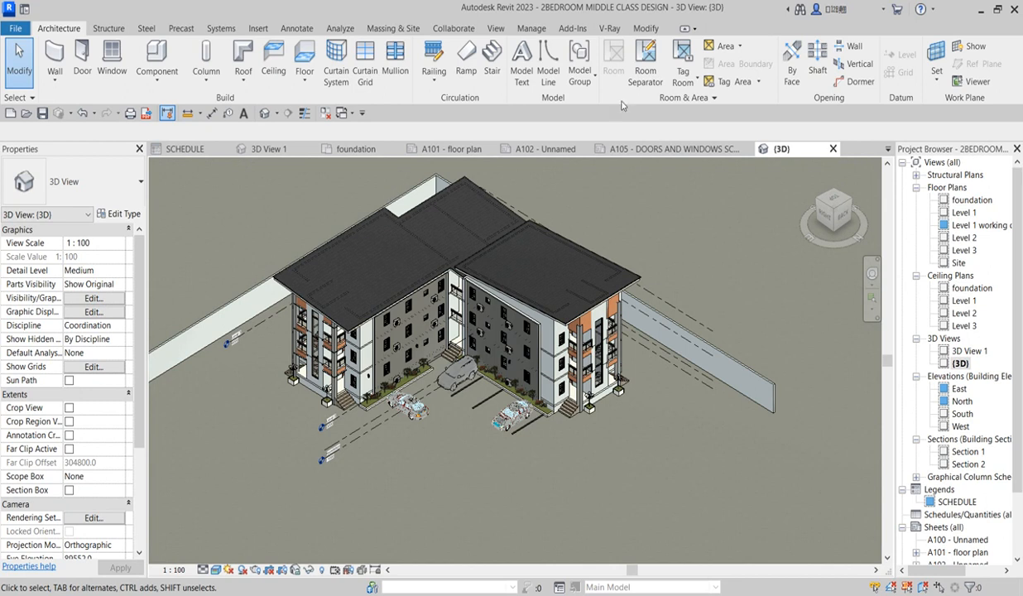
- Return to the foundation floor plan with the whole site and surrounding space in view
double_click(972, 201)
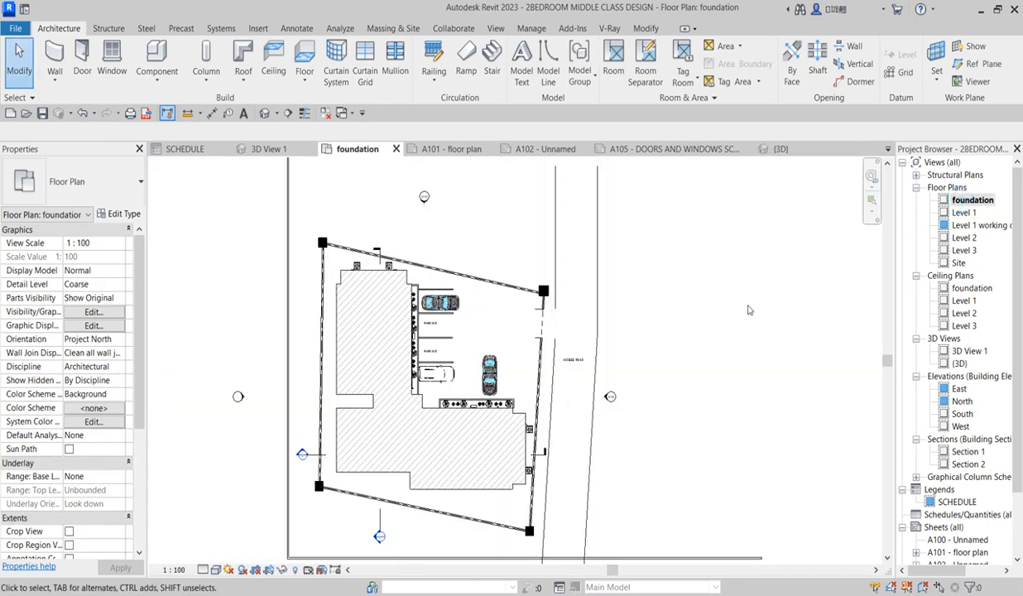
scroll(447, 420, "down", 3)
scroll(452, 417, "up", 2)
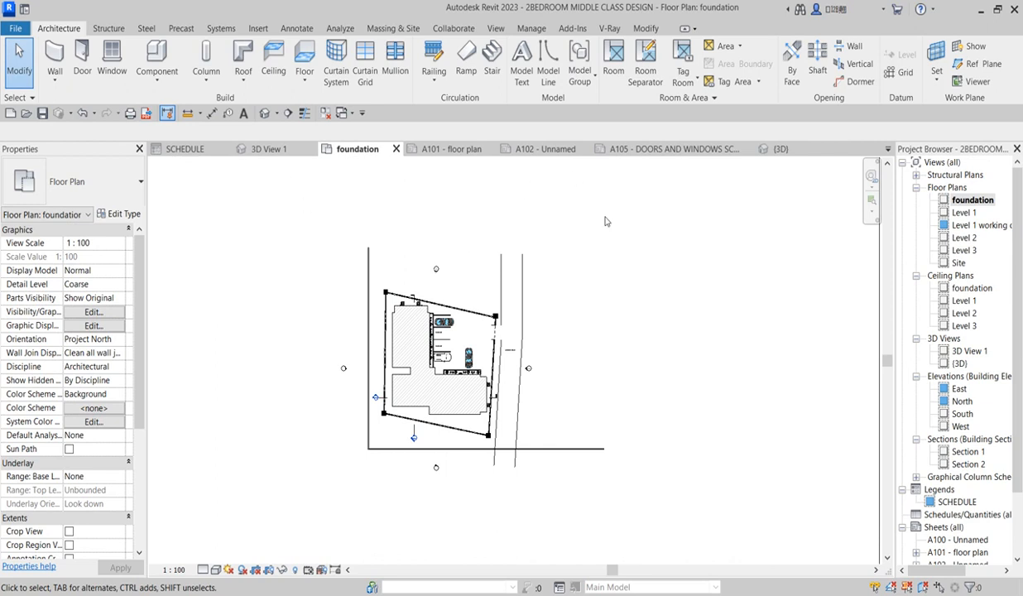
left_click(277, 114)
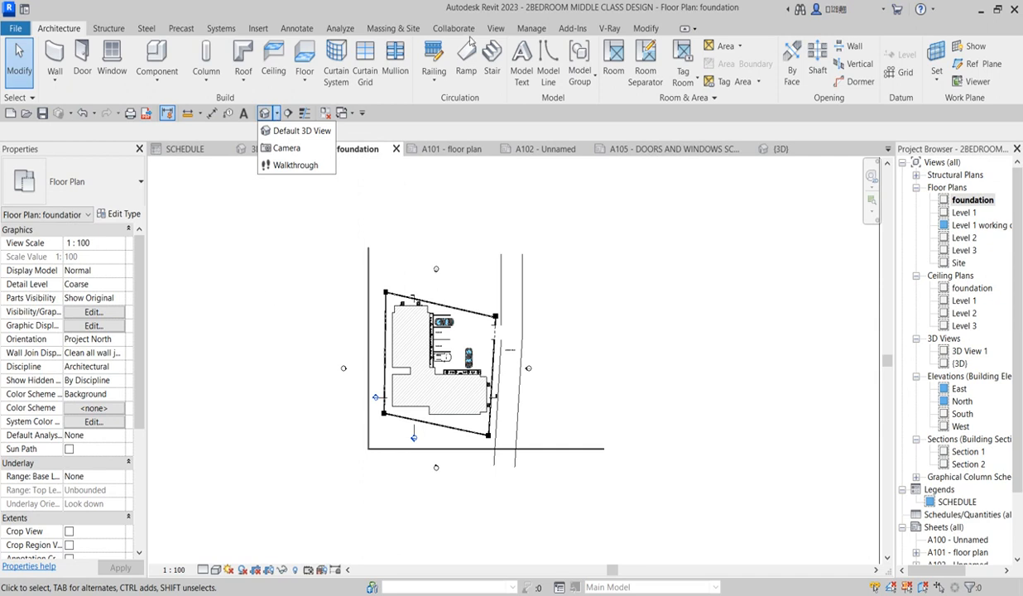
left_click(495, 29)
left_click(495, 29)
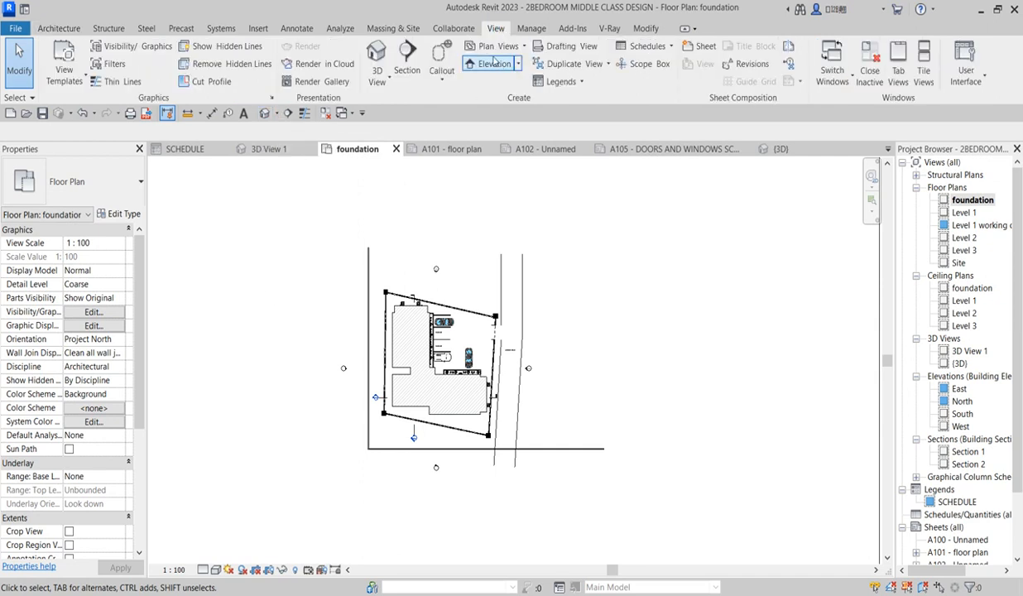
left_click(383, 81)
left_click(289, 280)
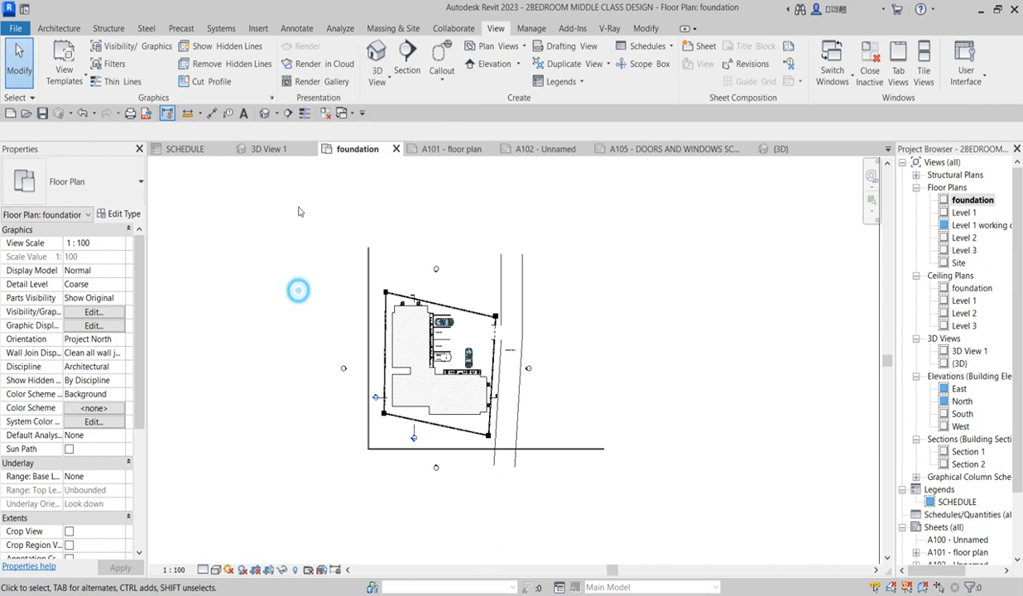
- Create a perspective camera view from the north end of the access road, aimed diagonally across the building beyond the plot's southwest corner
left_click(279, 114)
left_click(284, 148)
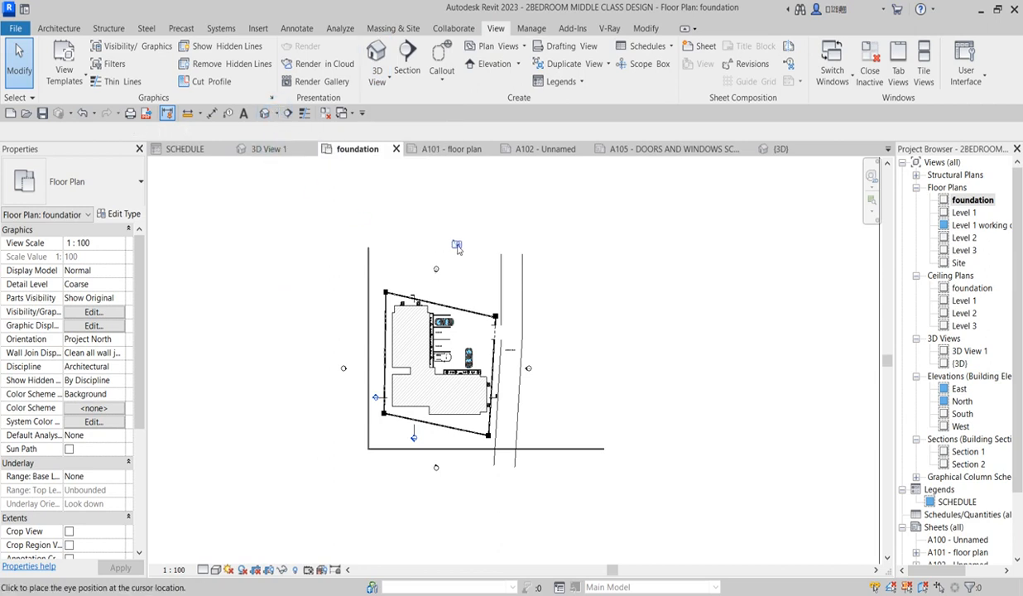
left_click(533, 245)
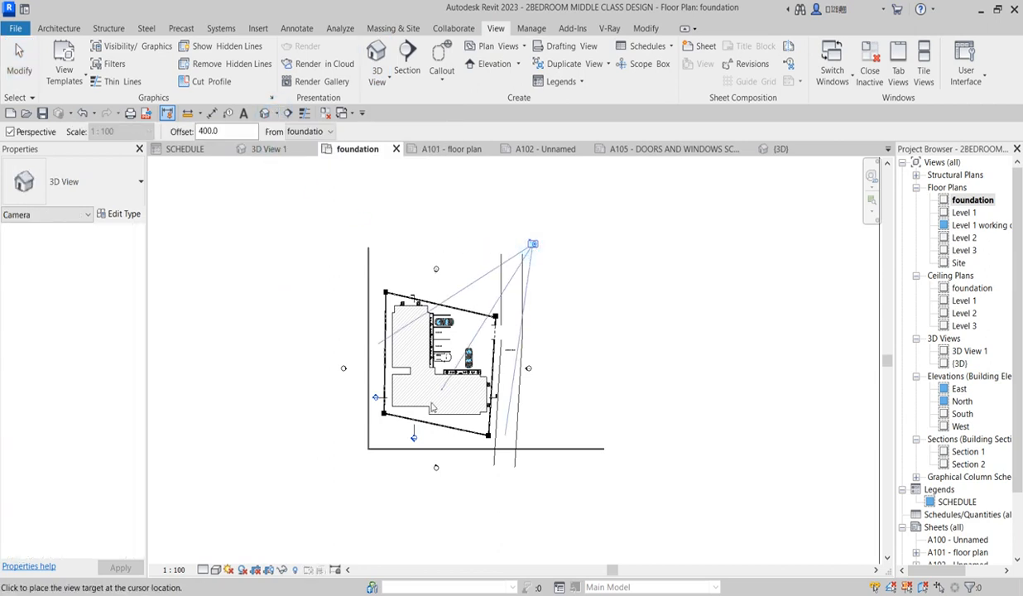
left_click(331, 494)
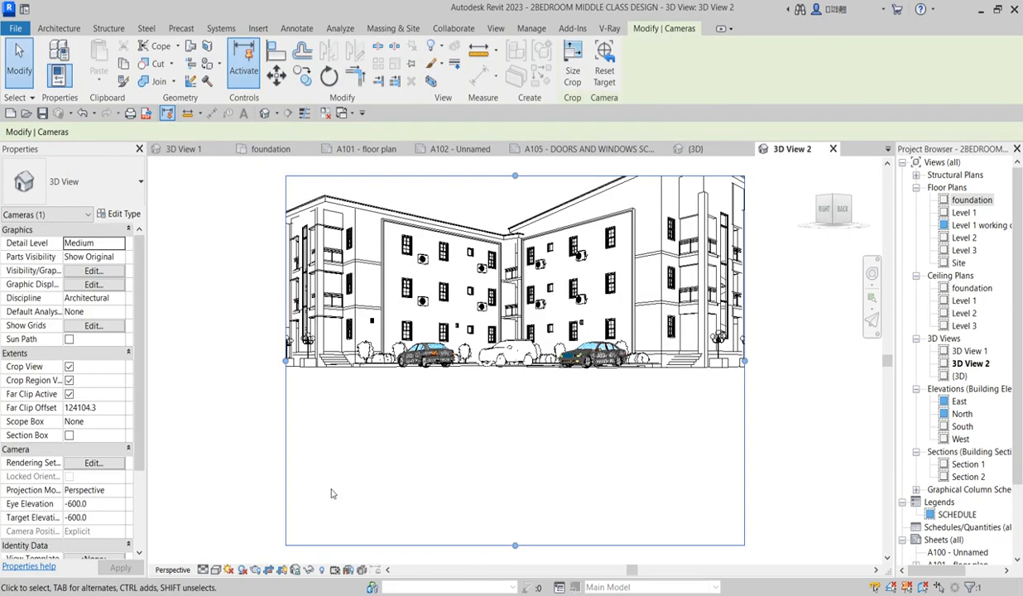
- Resize the camera view's crop region, trimming the empty foreground and extending the top and both sides to frame the whole building
scroll(336, 488, "down", 2)
left_click_drag(452, 524, 453, 429)
left_click_drag(453, 281, 452, 240)
left_click_drag(303, 335, 271, 334)
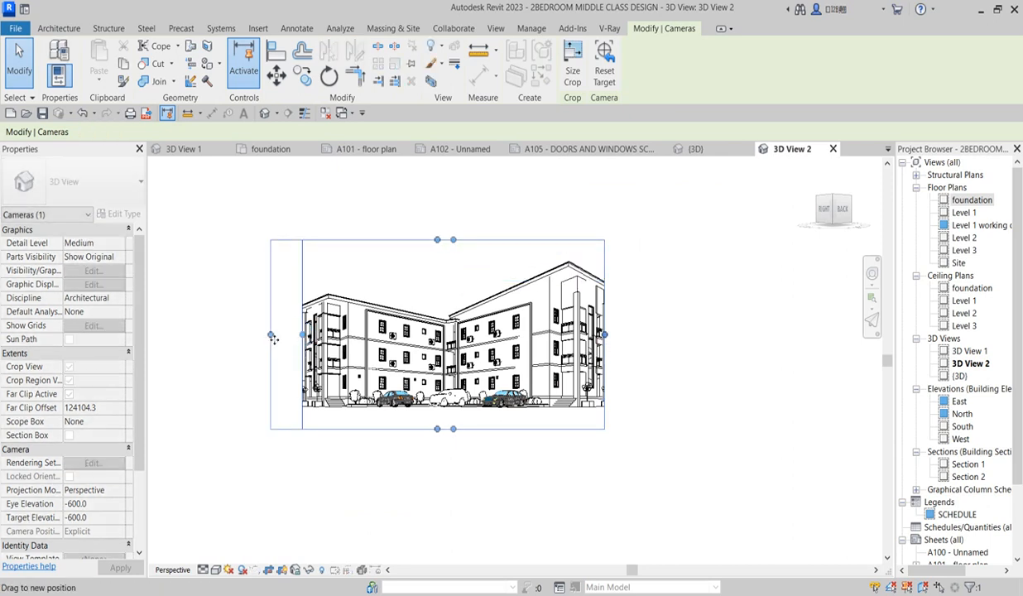
left_click_drag(605, 335, 640, 336)
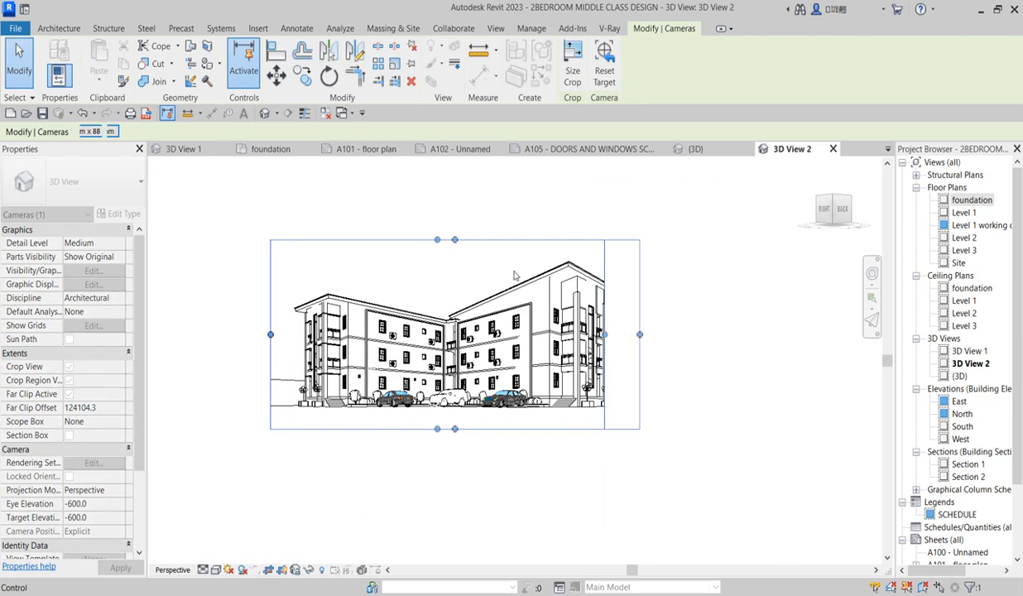
left_click_drag(455, 240, 454, 227)
left_click(717, 304)
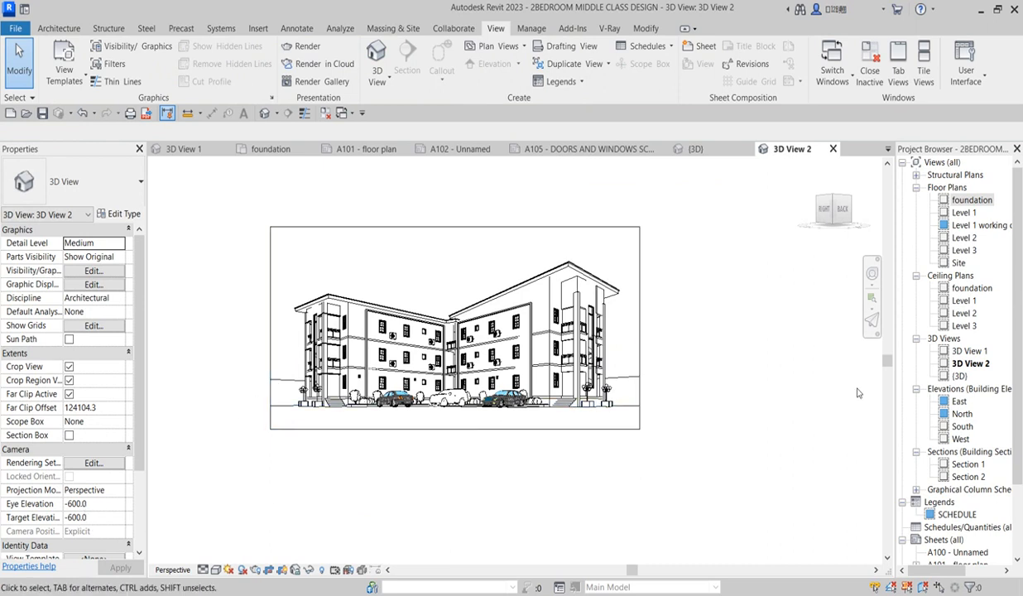
- Set the camera's eye elevation and target elevation to 500
left_click(101, 507)
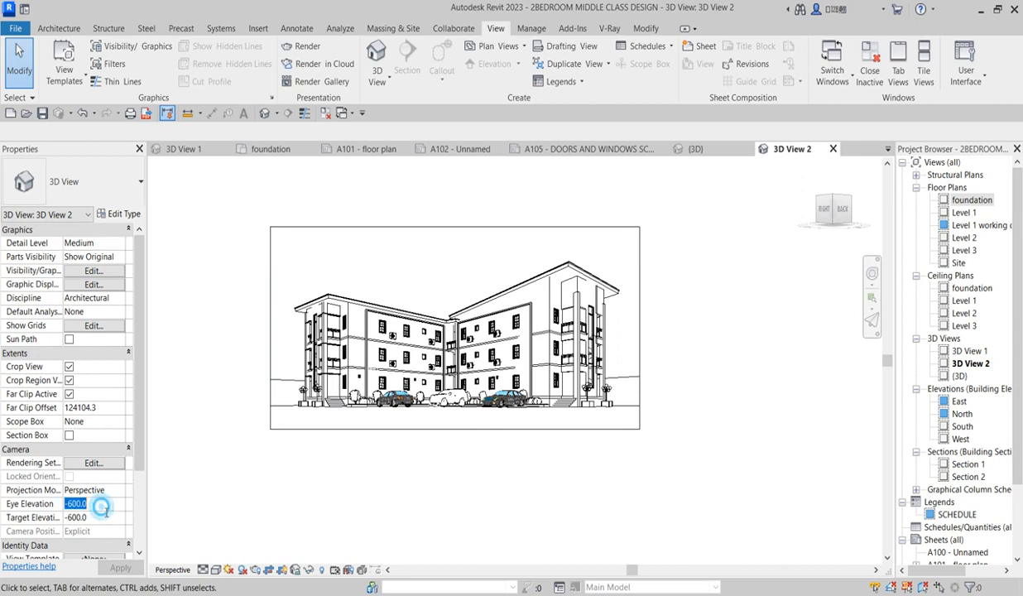
type("500")
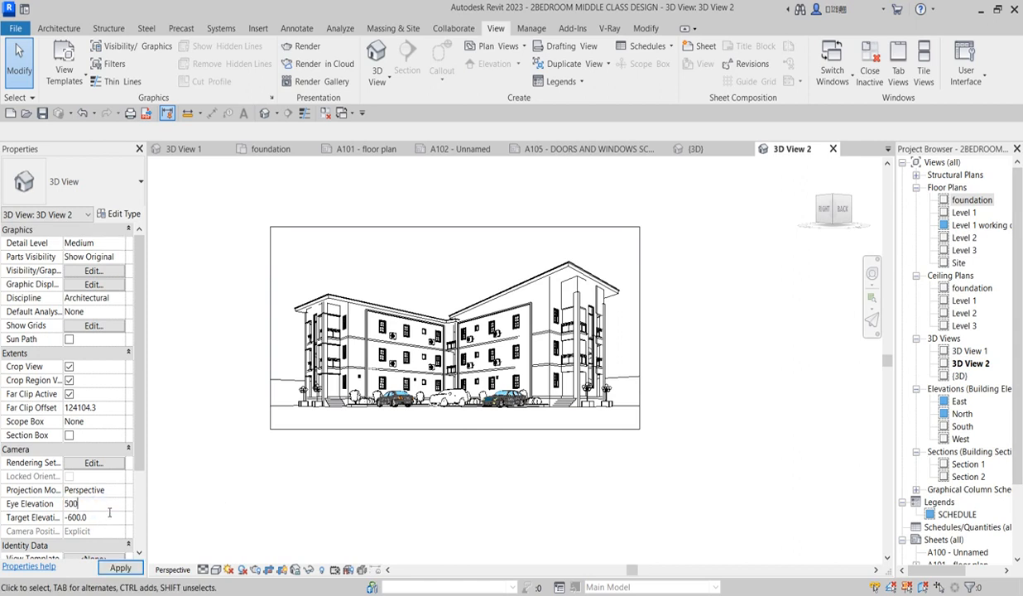
left_click(100, 518)
key("Return")
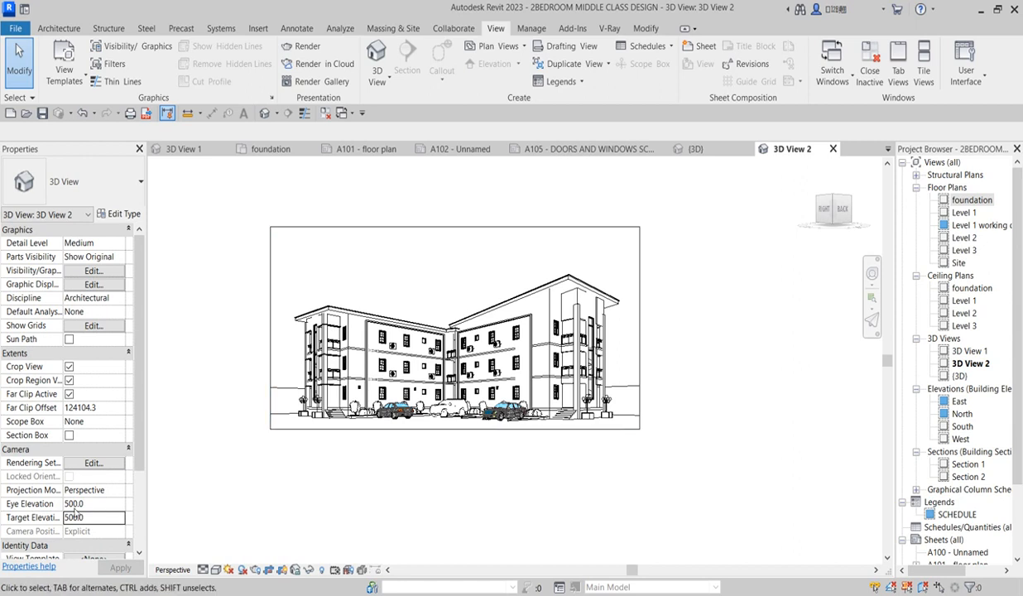
- Examine the building's balconies, columns, roofs and courtyard facades within the reframed camera view
scroll(290, 373, "up", 5)
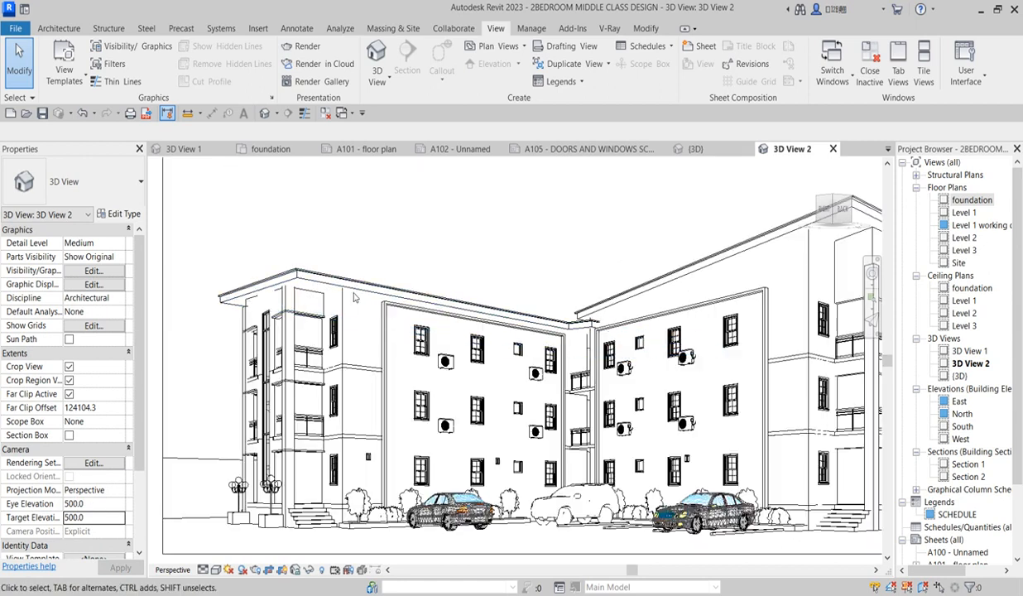
scroll(336, 446, "up", 3)
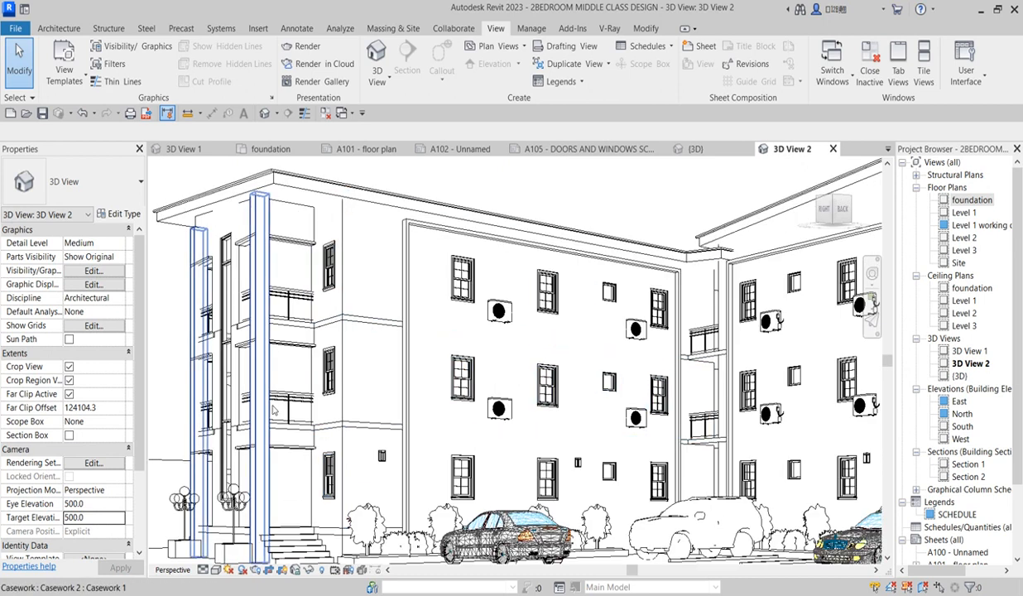
scroll(278, 414, "down", 2)
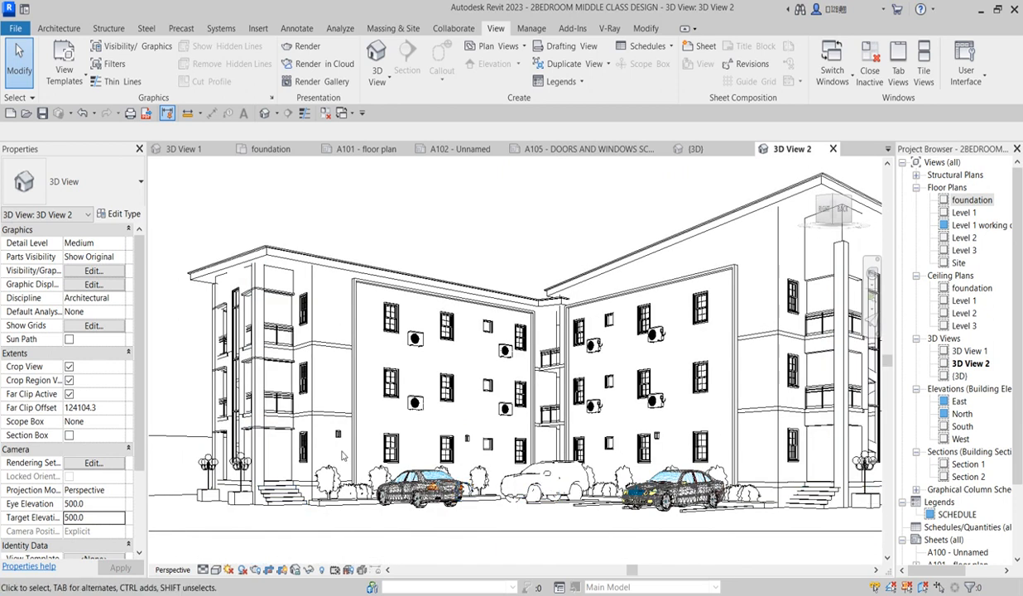
scroll(343, 455, "down", 1)
scroll(686, 454, "up", 3)
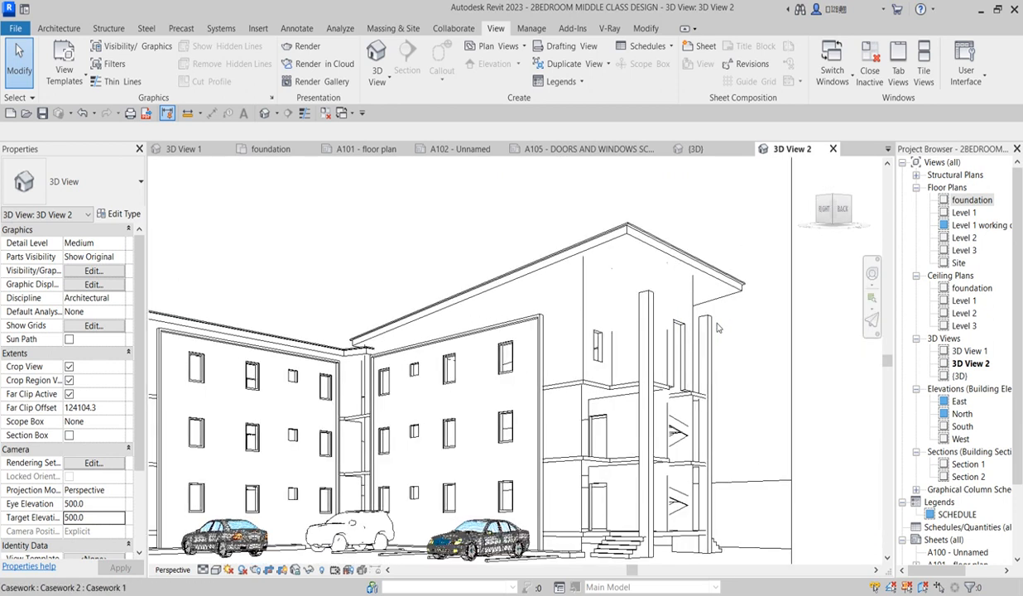
scroll(719, 347, "up", 1)
scroll(629, 353, "down", 3)
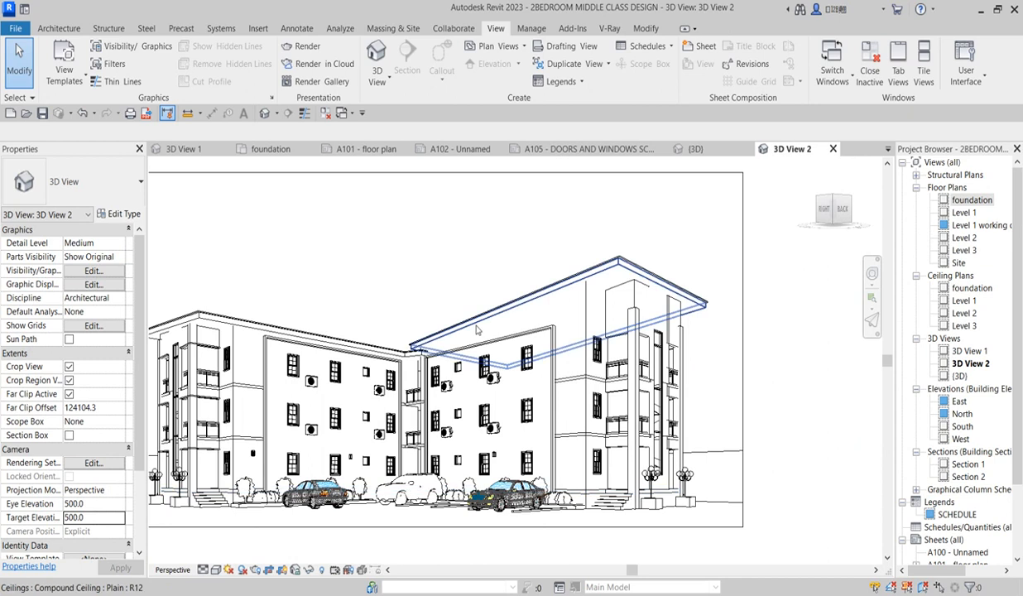
scroll(328, 312, "down", 2)
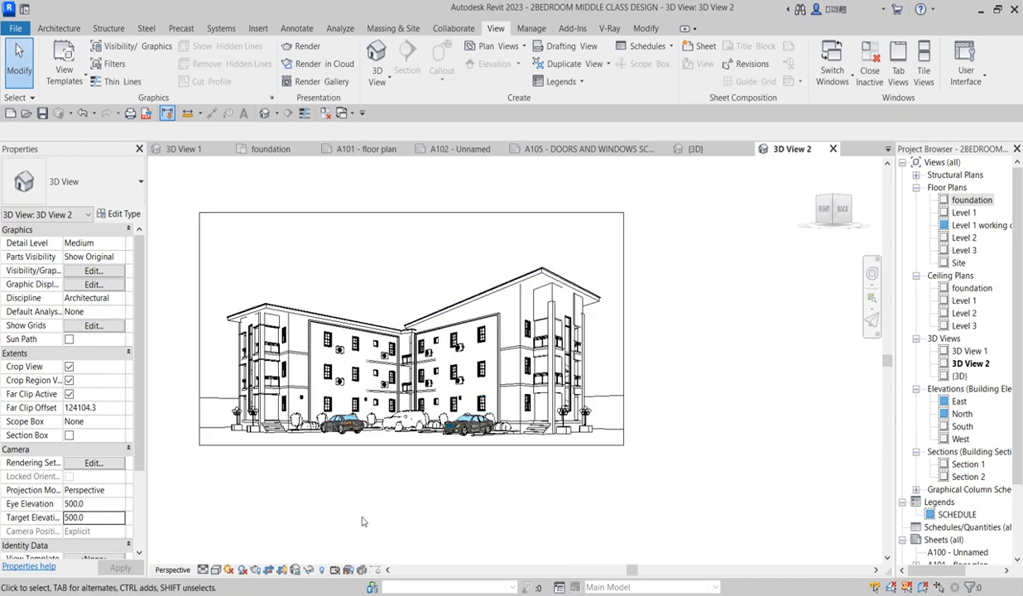
scroll(184, 338, "up", 1)
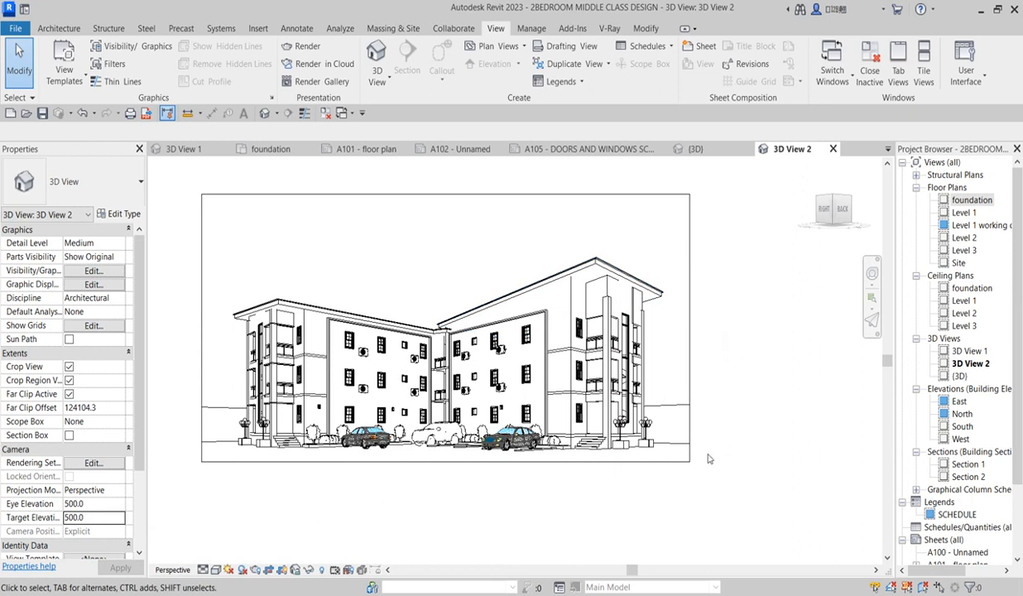
scroll(555, 341, "up", 1)
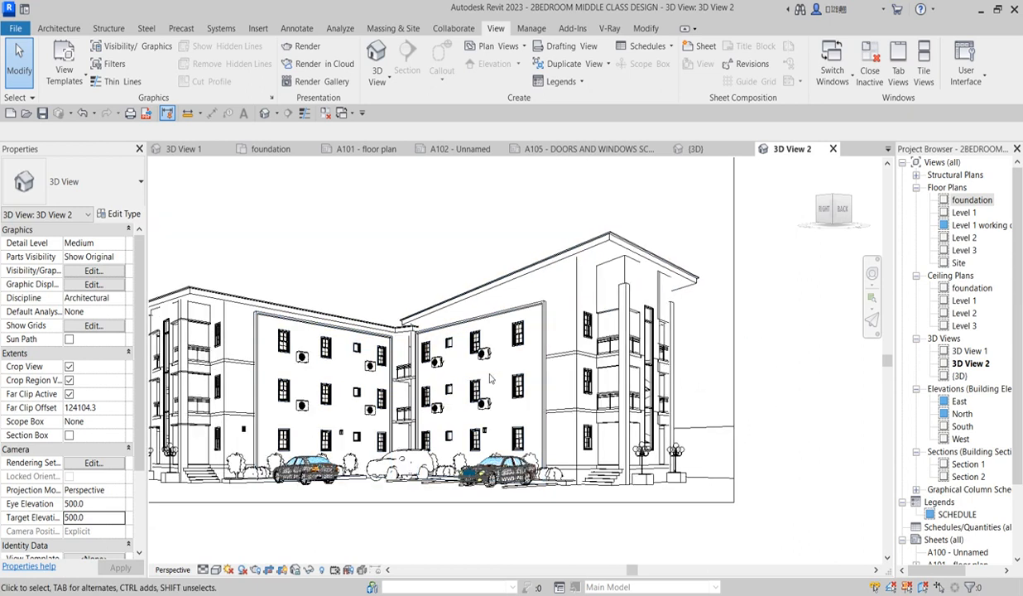
- Set the camera view's visual style to Realistic and check the coloured facades within the full frame
left_click(215, 569)
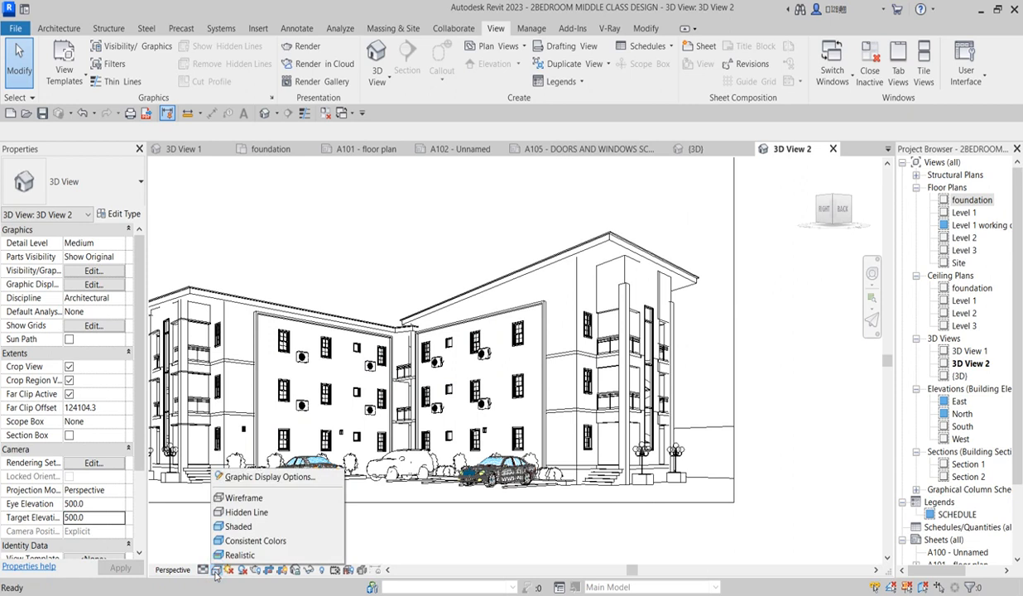
left_click(246, 554)
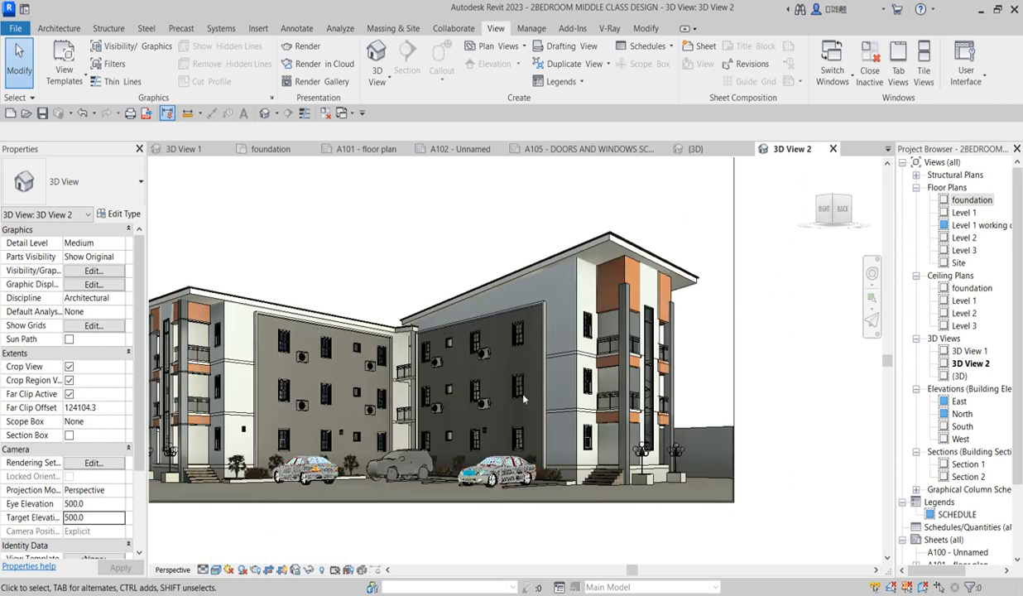
scroll(365, 328, "up", 4)
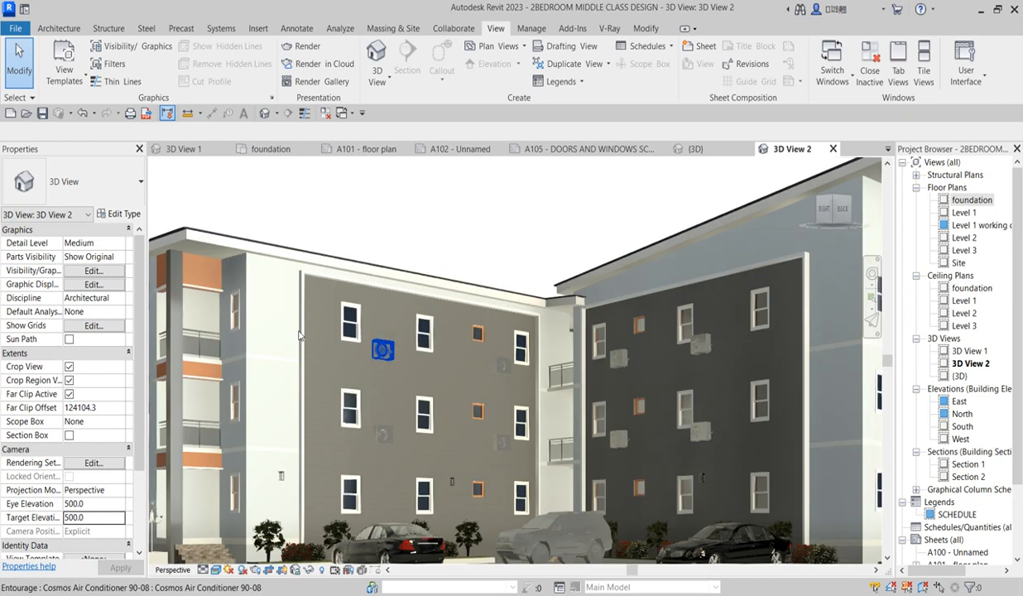
scroll(443, 319, "down", 2)
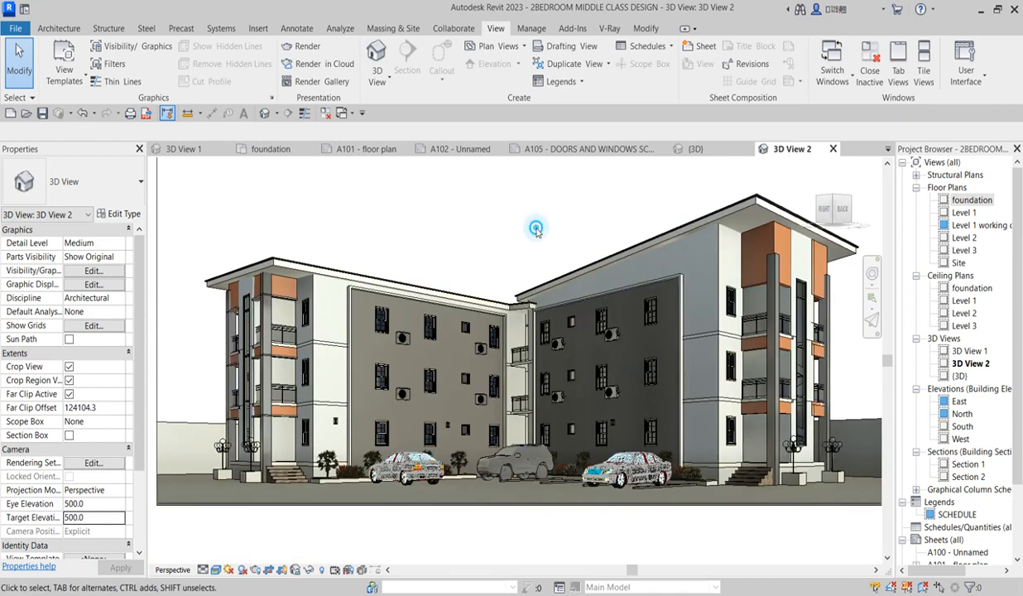
scroll(488, 246, "down", 1)
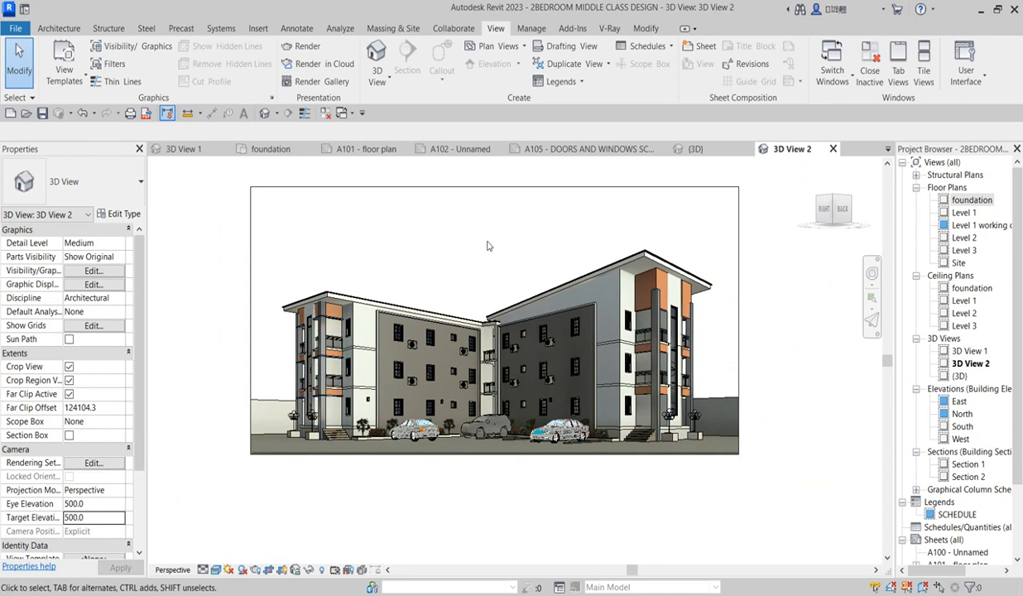
- Choose 3D View 2 as the V-Ray view for rendering
left_click(611, 29)
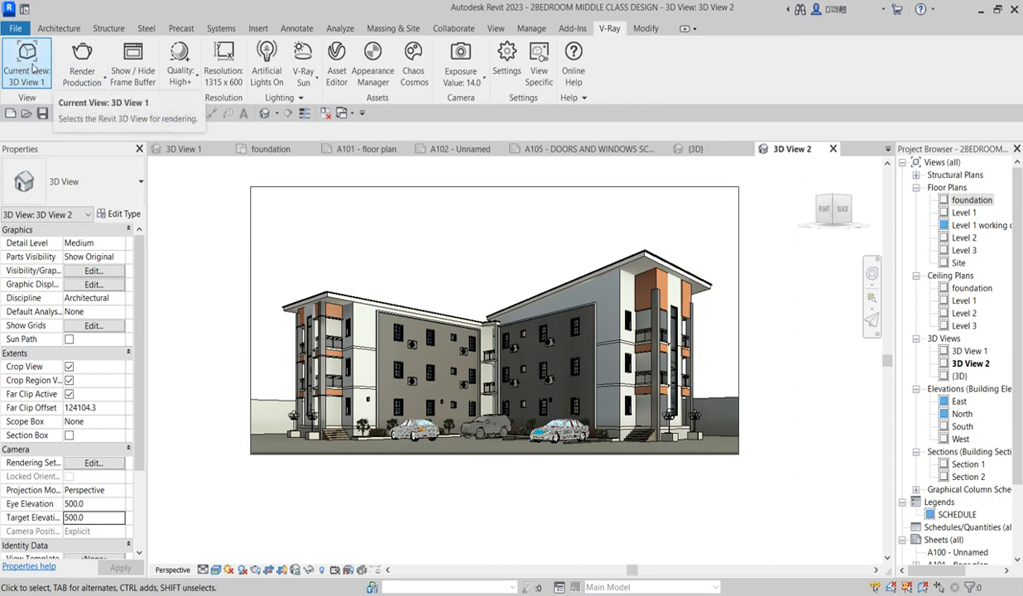
left_click(29, 73)
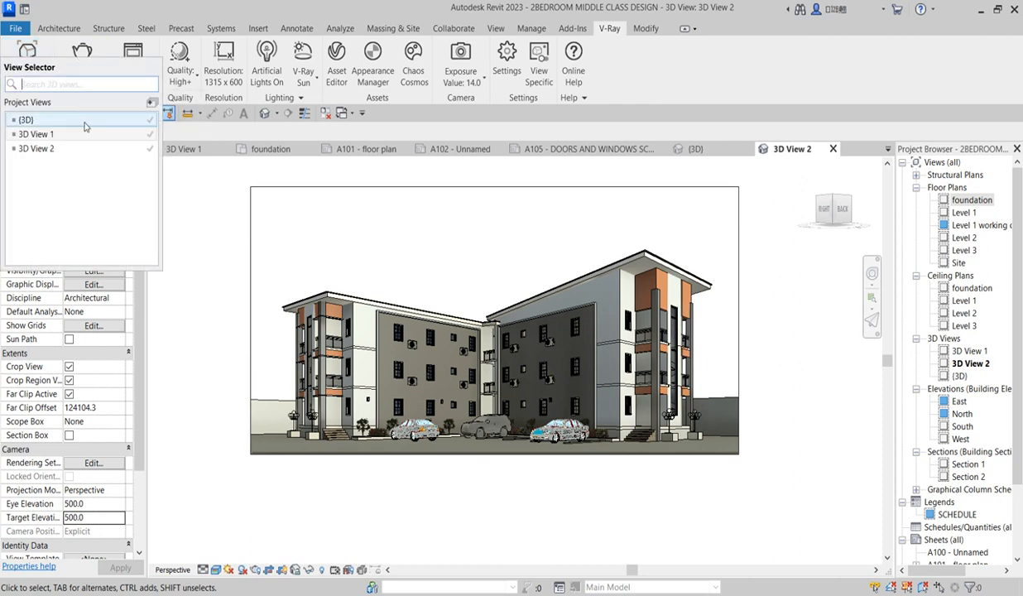
left_click(39, 151)
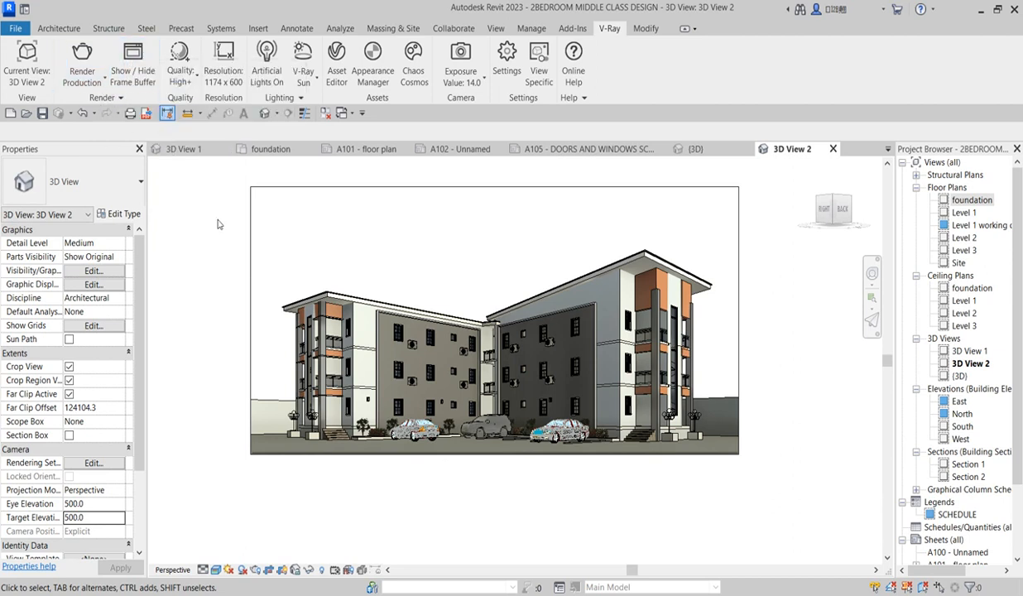
- Review the V-Ray render quality presets and the printer-size units offered for the output resolution
left_click(199, 82)
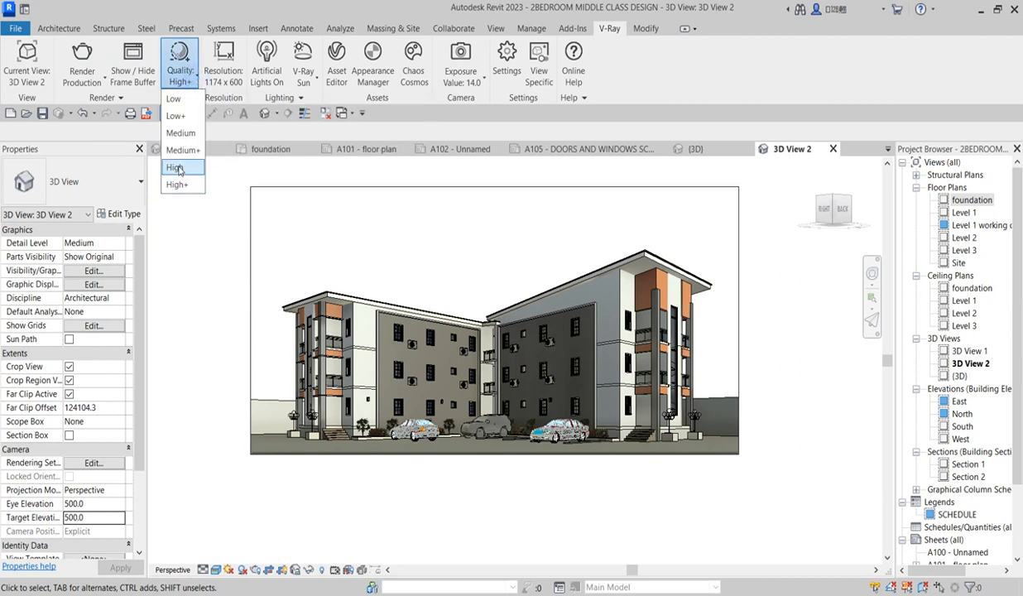
left_click(208, 250)
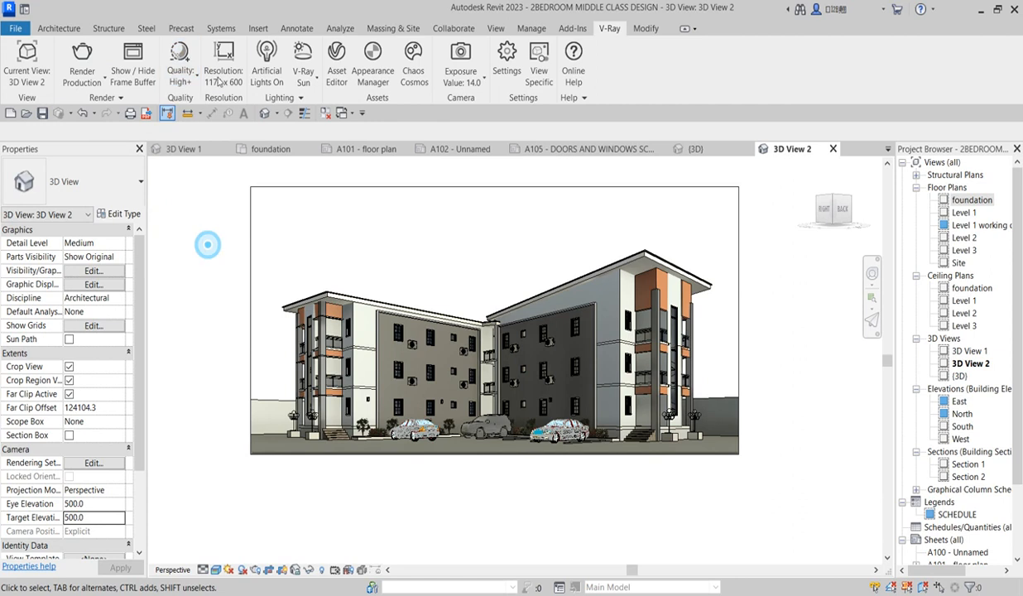
left_click(224, 70)
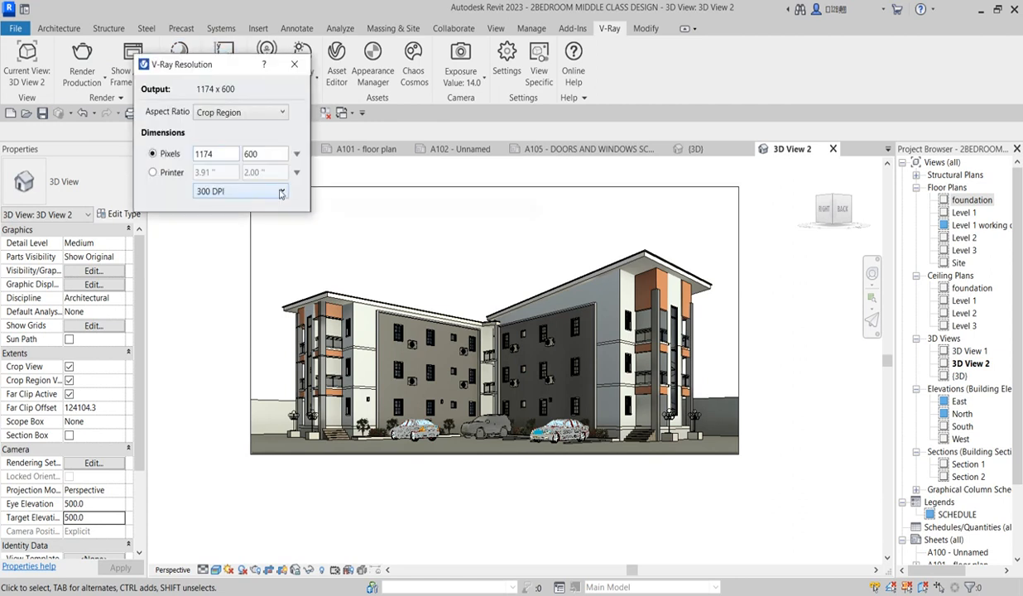
left_click(153, 173)
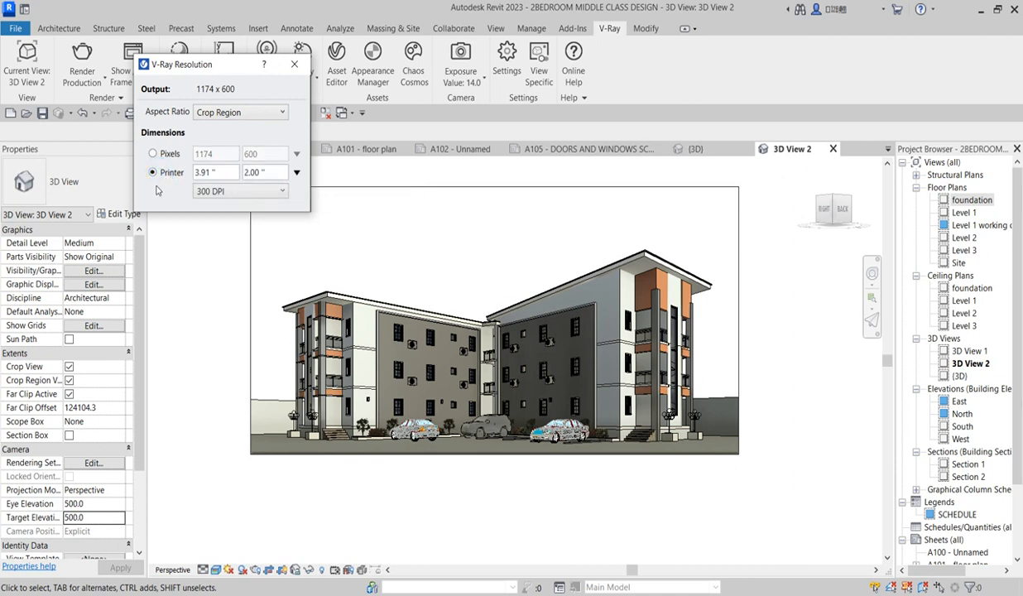
left_click(296, 172)
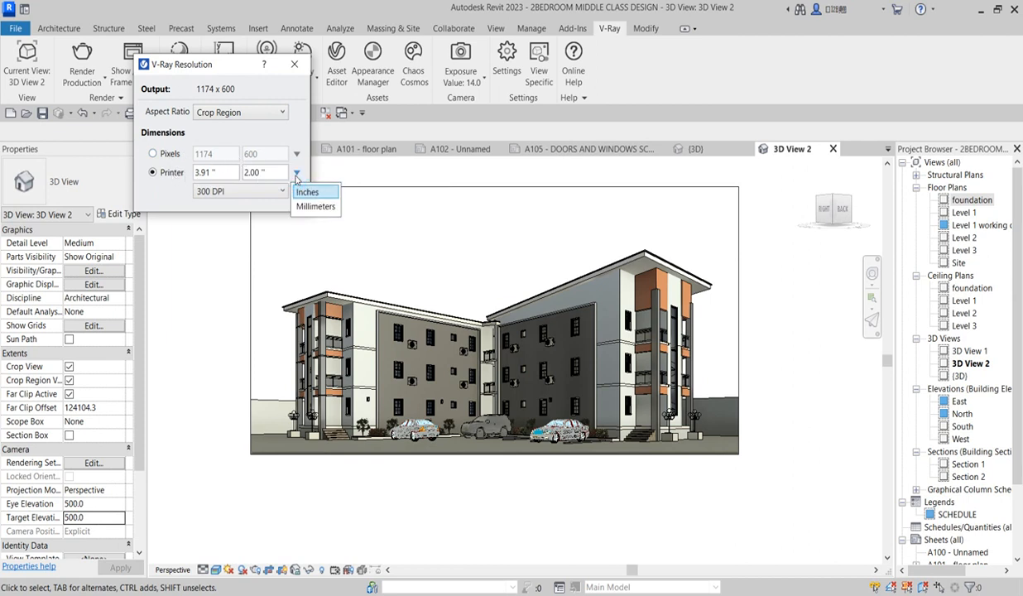
left_click(184, 267)
left_click(360, 229)
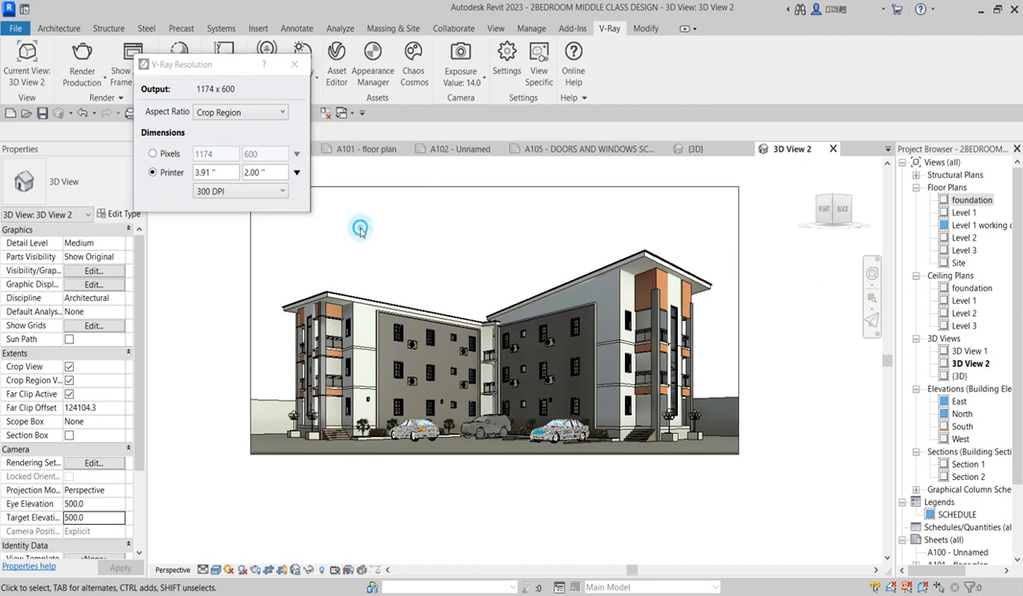
left_click(294, 63)
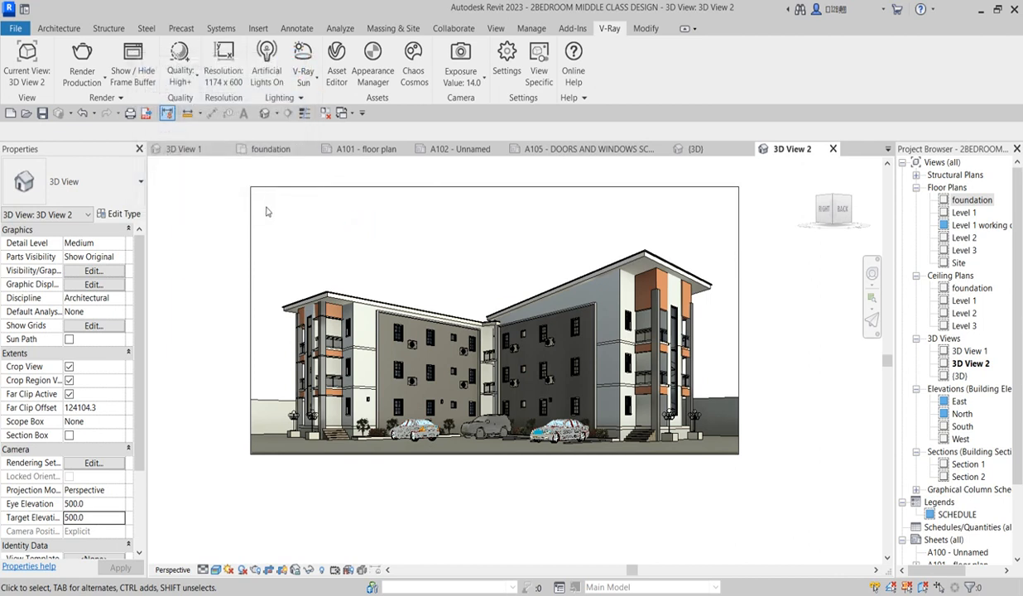
- Review the DPI options in the V-Ray resolution settings
left_click(224, 60)
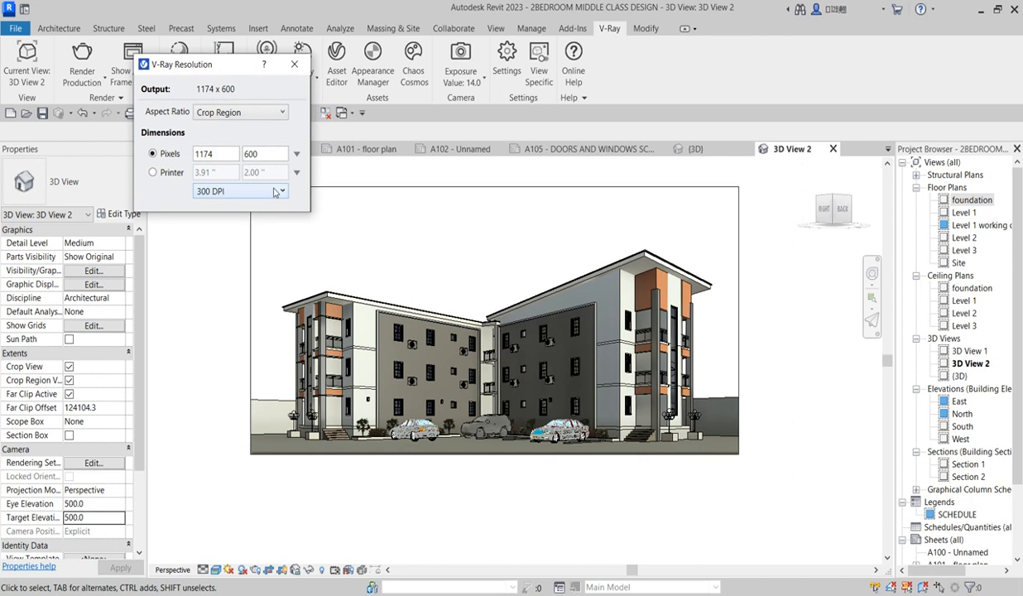
left_click(276, 192)
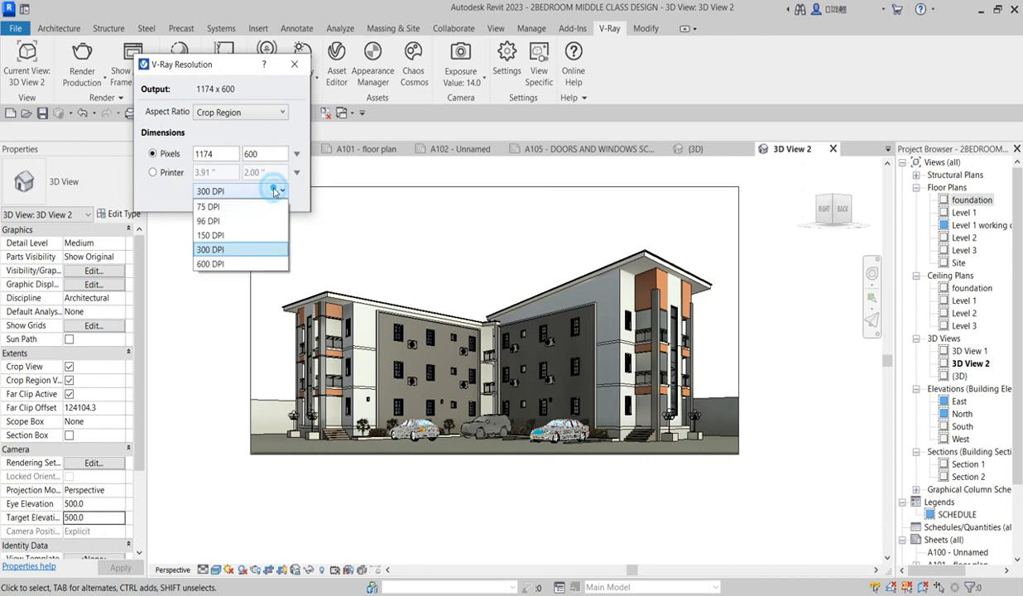
left_click(211, 286)
left_click(210, 285)
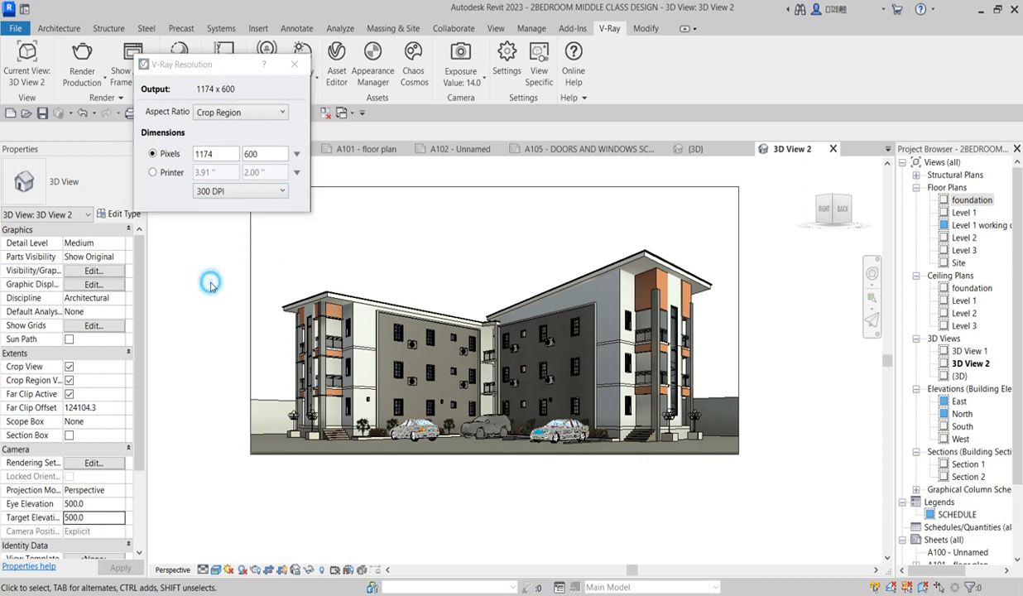
left_click(289, 64)
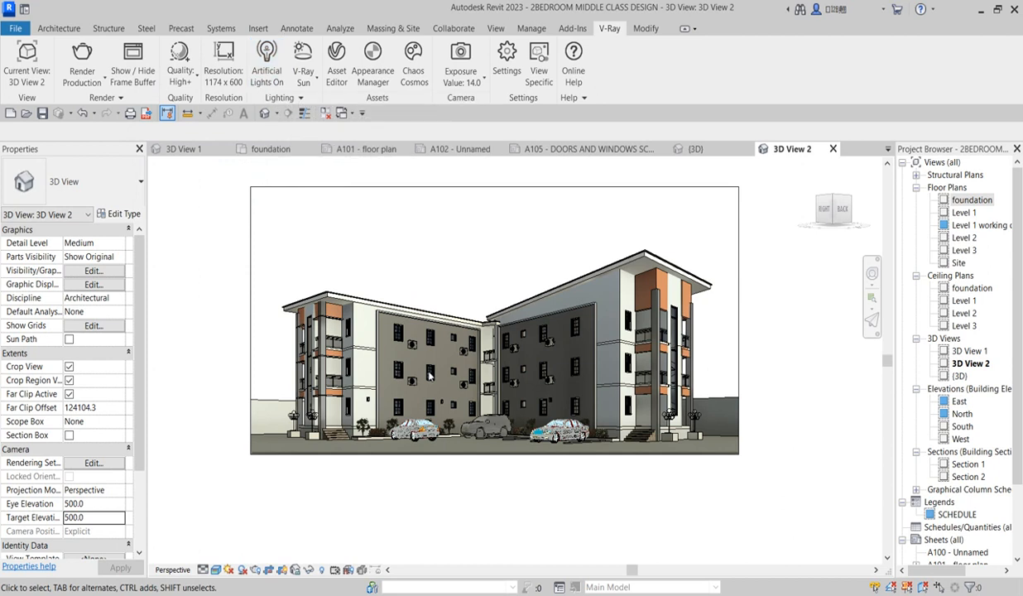
- Turn V-Ray's artificial lights off for the building scene
scroll(555, 406, "up", 2)
scroll(555, 410, "up", 3)
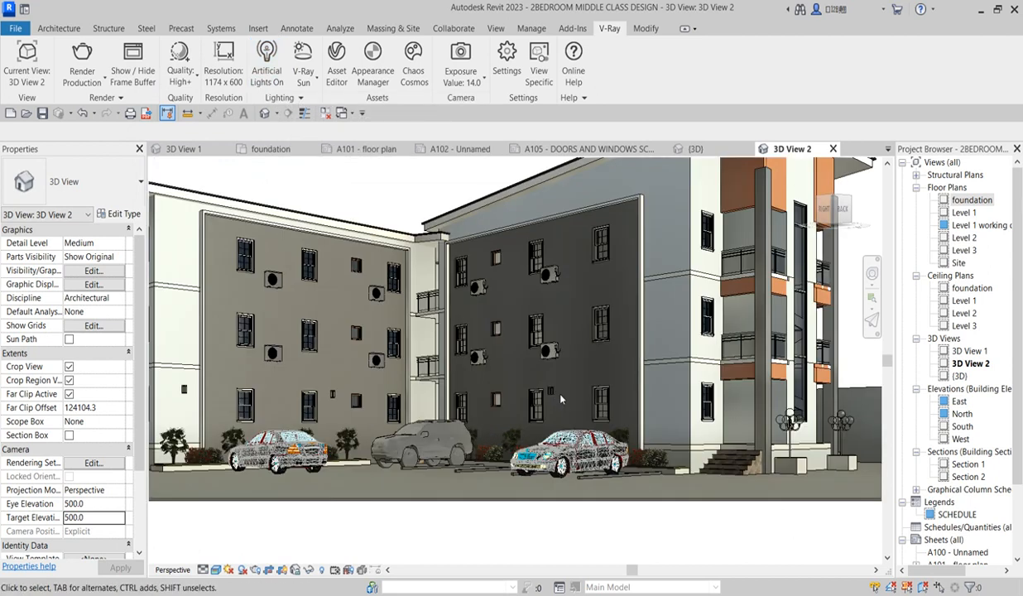
left_click(268, 77)
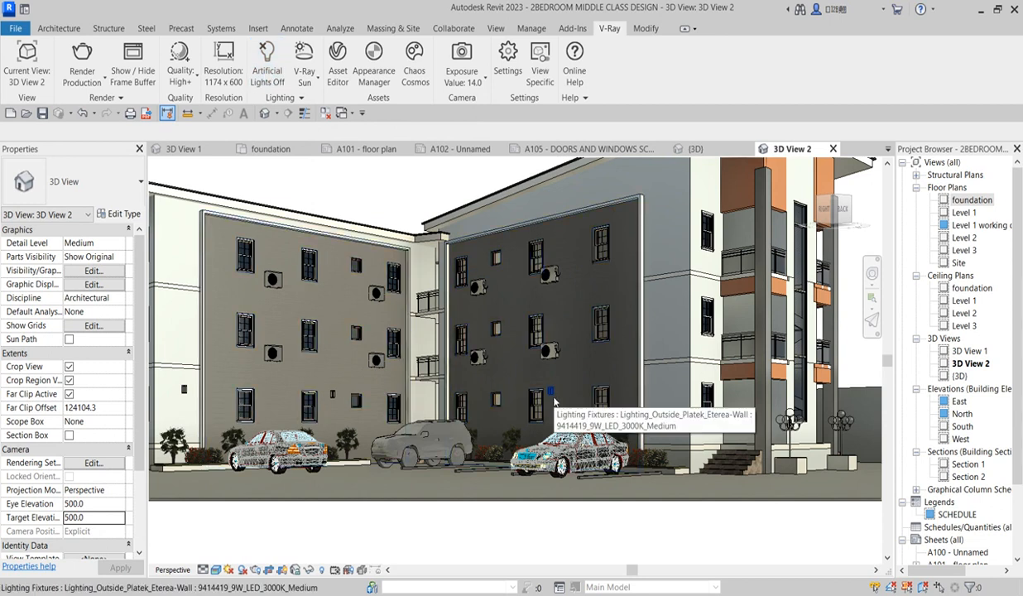
- Turn V-Ray's artificial lights on and review the sun, dome light and no-light options
left_click(267, 75)
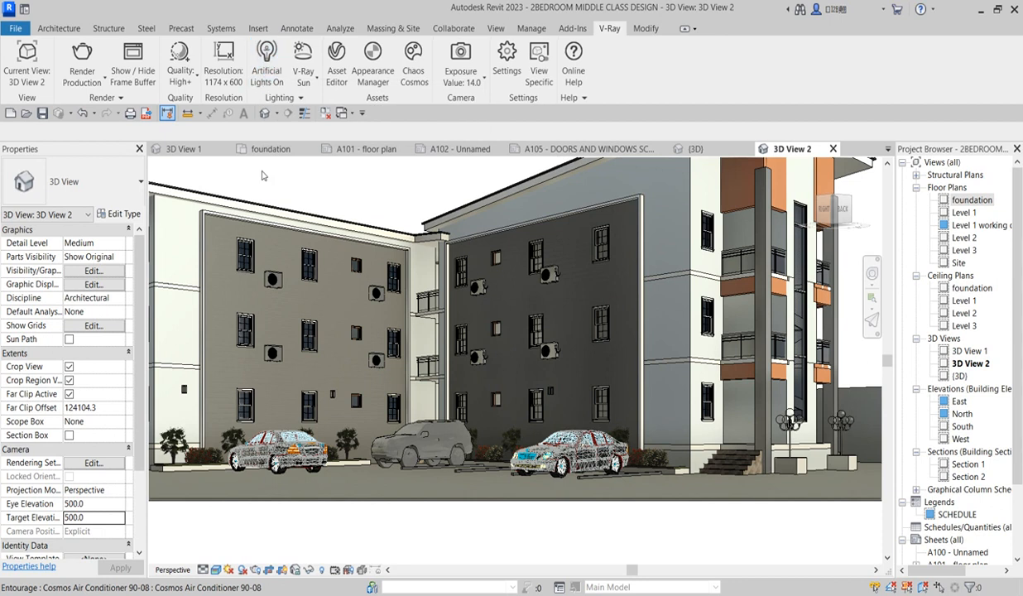
left_click(311, 79)
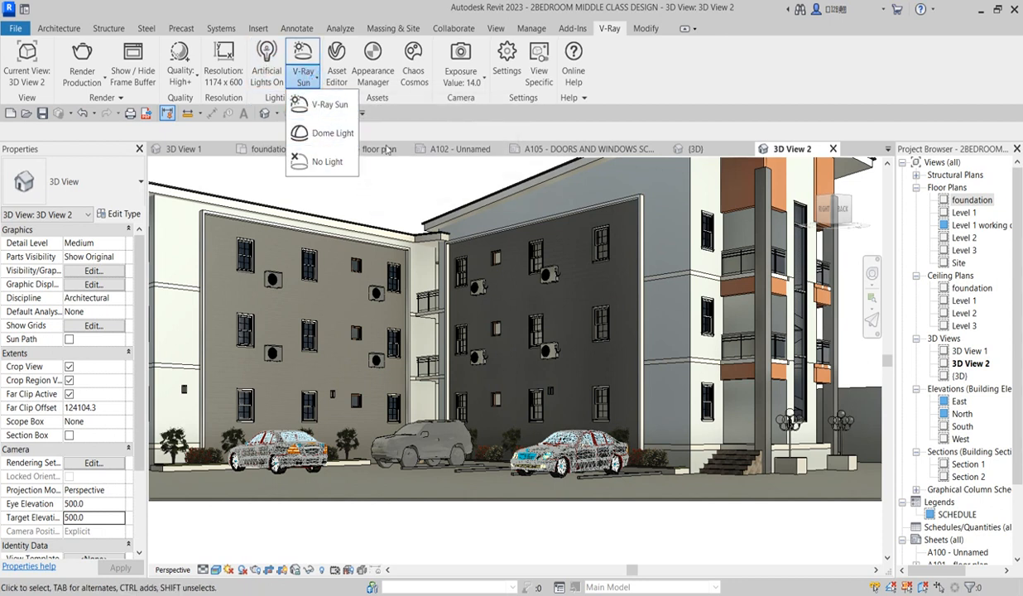
left_click(404, 195)
scroll(362, 257, "down", 1)
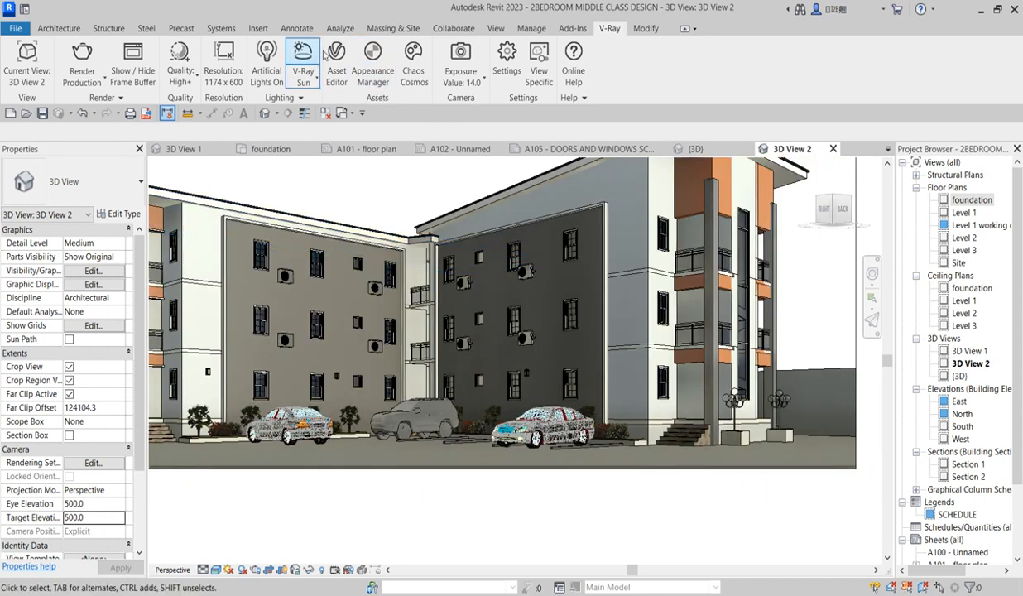
- Open the V-Ray Asset Editor and expand its material library and the properties of the Roof Ceramic Grey 22-13 200cm material
left_click(336, 69)
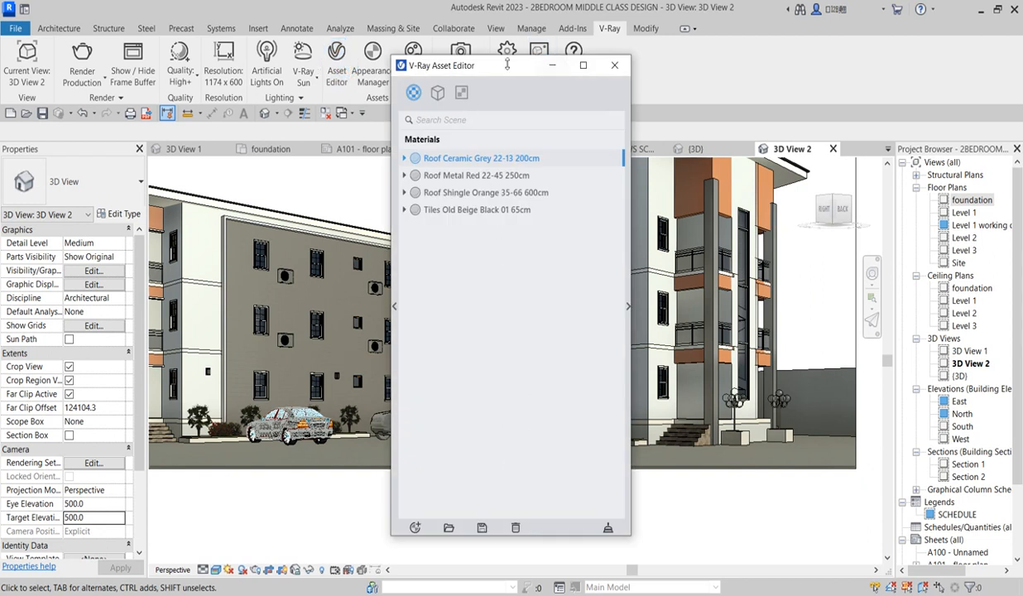
left_click_drag(504, 72, 542, 78)
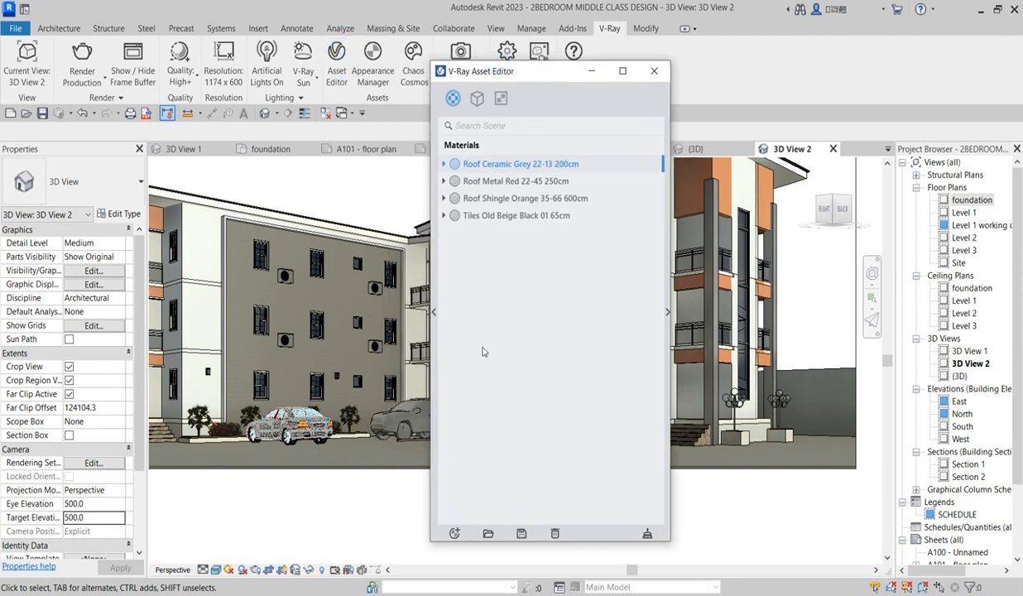
left_click(434, 314)
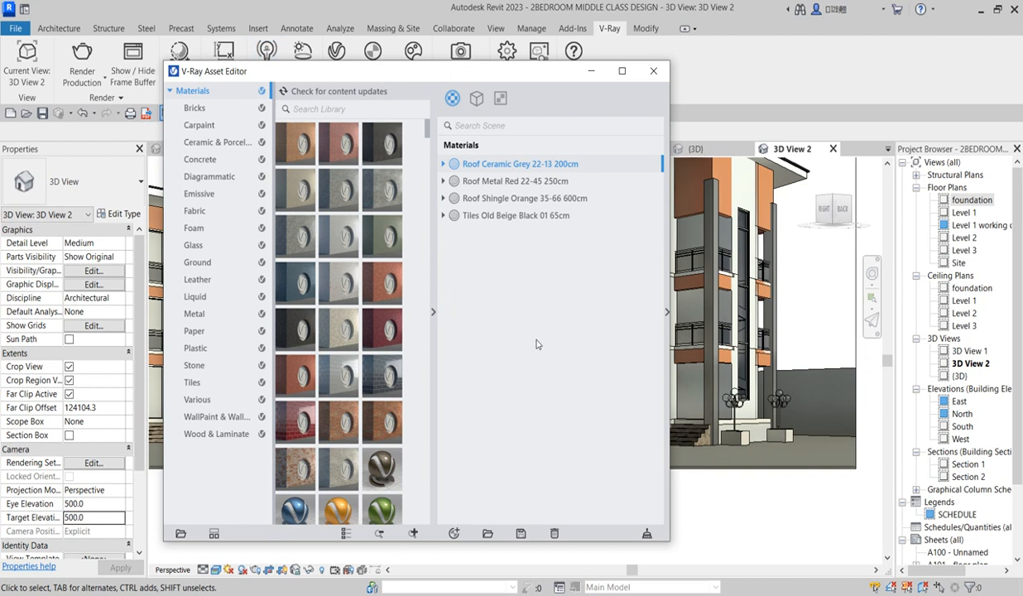
left_click(668, 313)
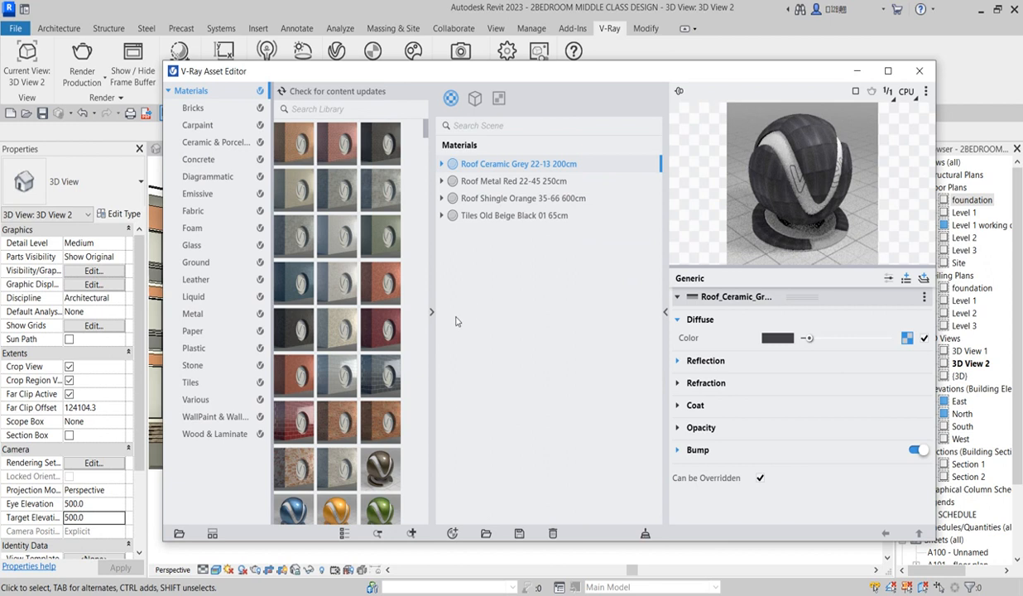
left_click(430, 313)
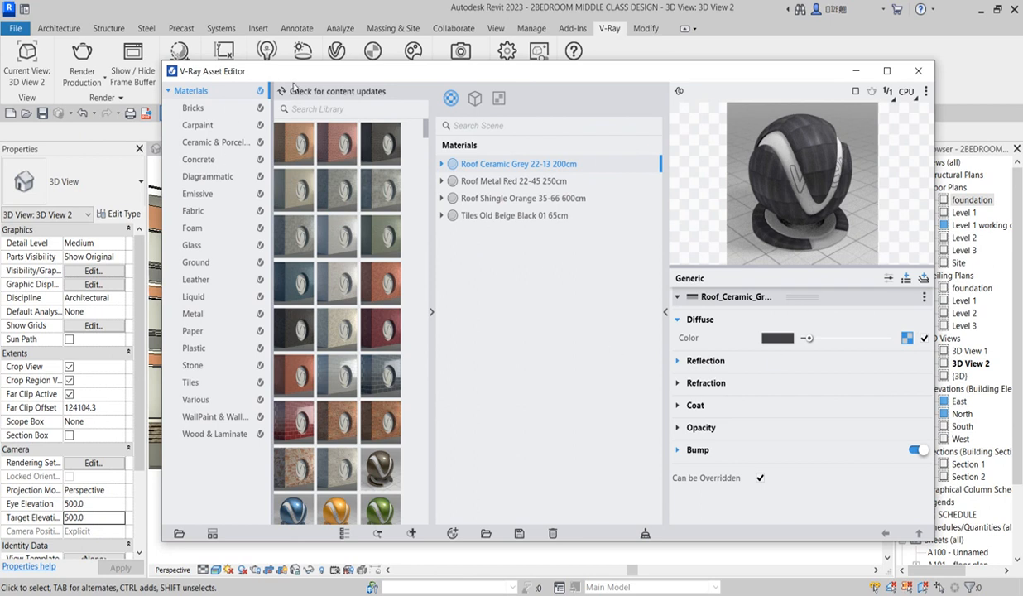
left_click_drag(312, 74, 342, 72)
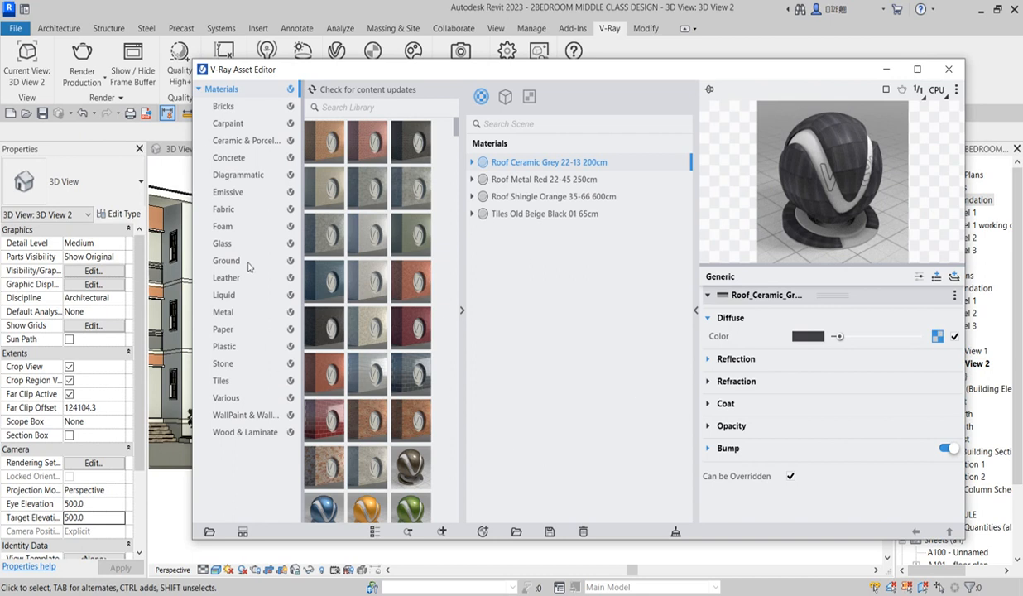
- Browse the V-Ray material library's leather, plastic, stone, tiles, wall paint, glass and ground categories, and close the Asset Editor
left_click(230, 284)
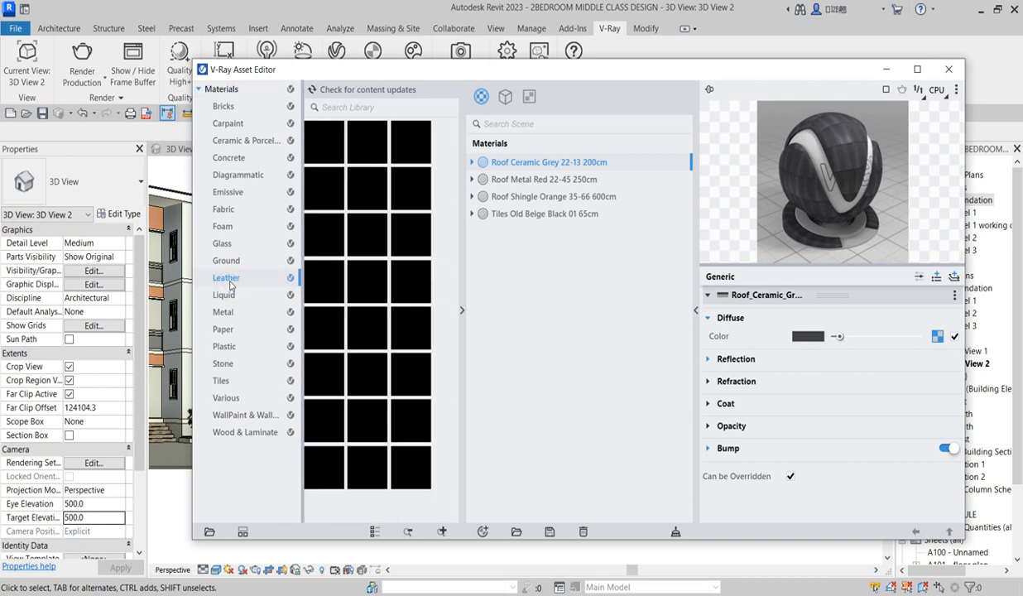
left_click(224, 347)
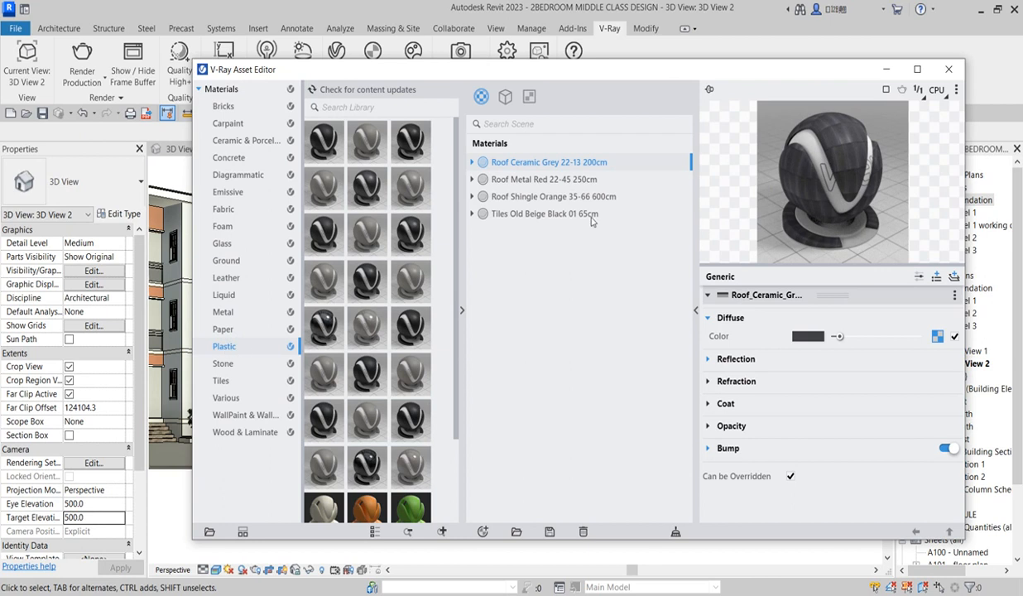
scroll(375, 376, "down", 2)
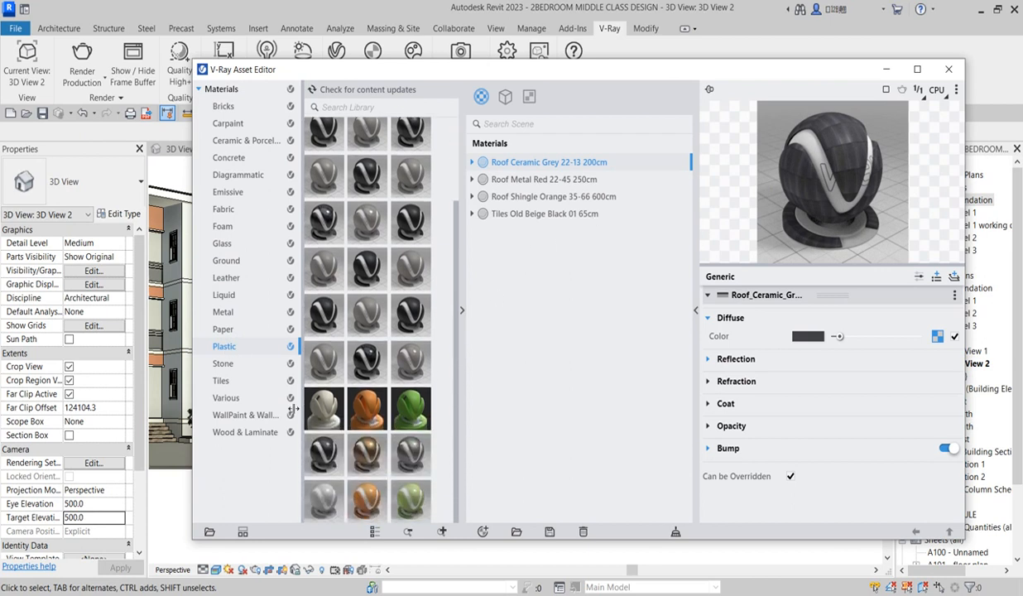
left_click(223, 365)
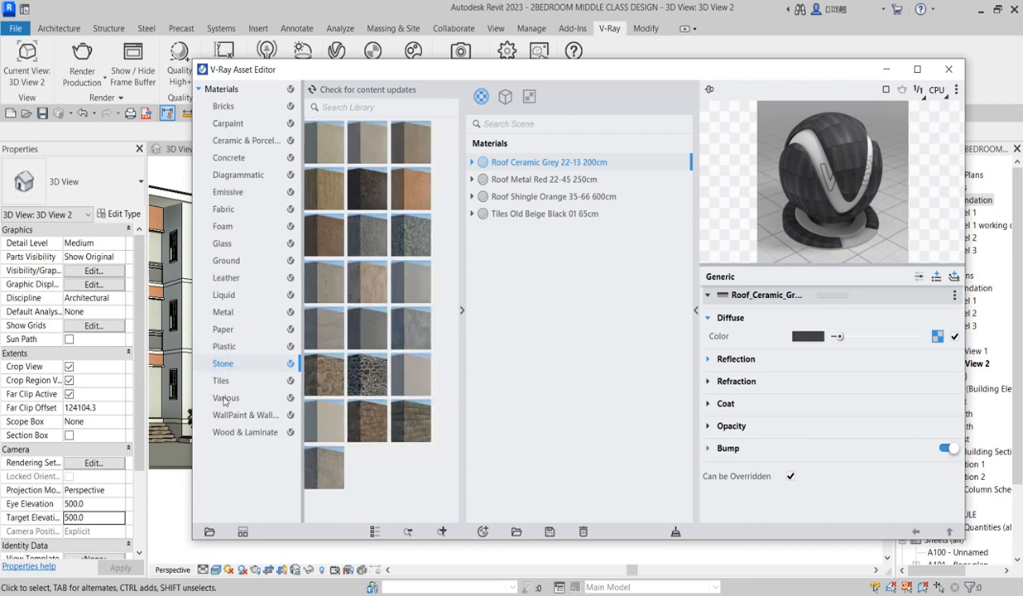
left_click(225, 398)
left_click(220, 381)
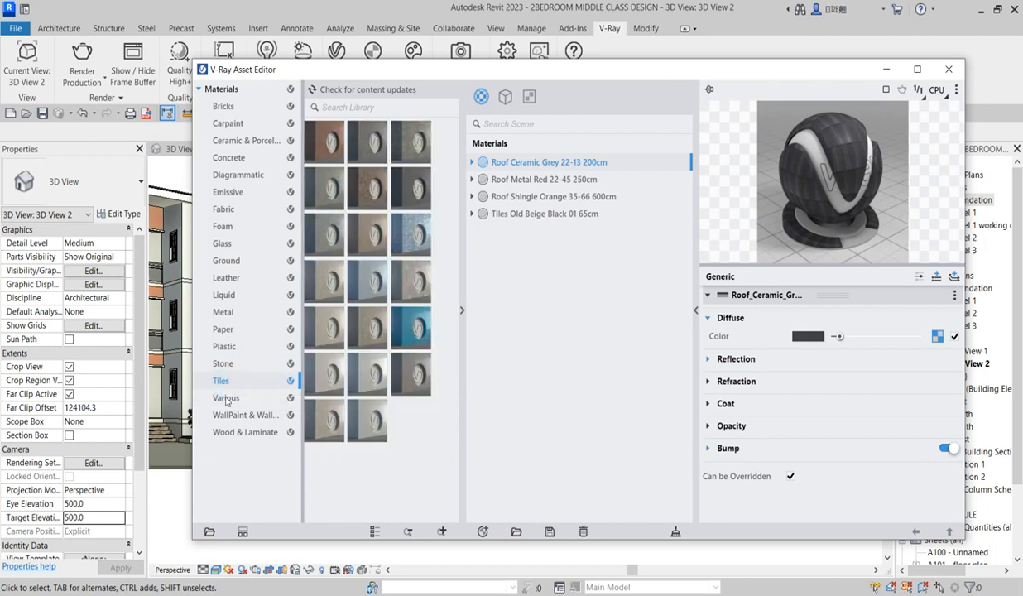
left_click(234, 417)
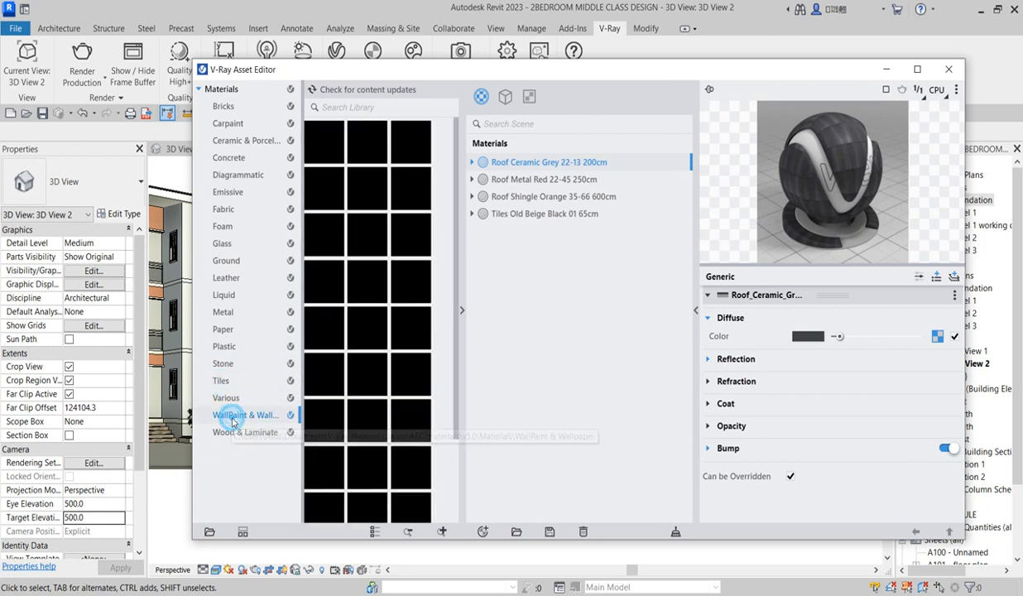
left_click(224, 244)
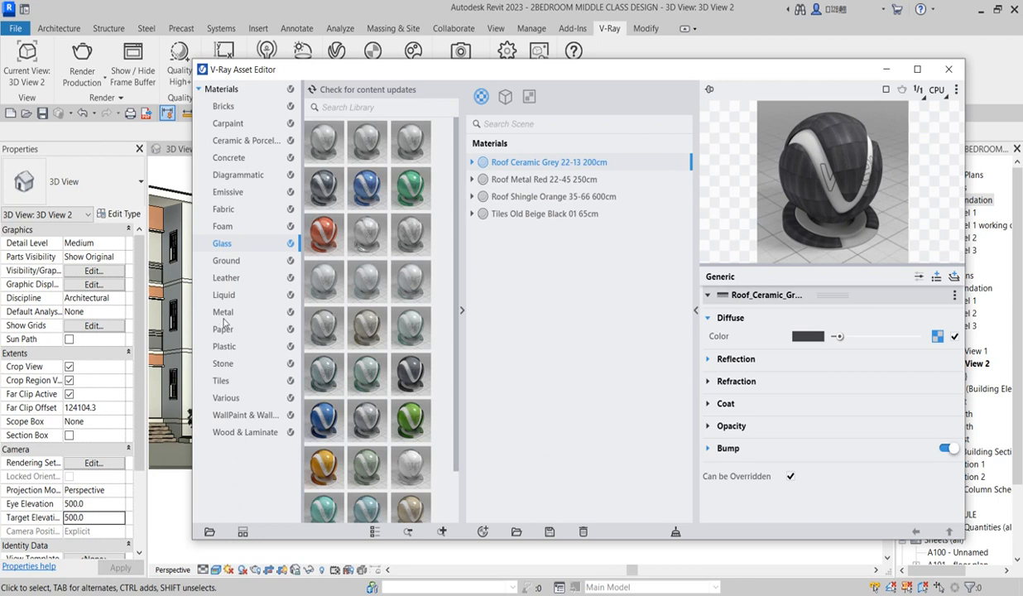
left_click(225, 262)
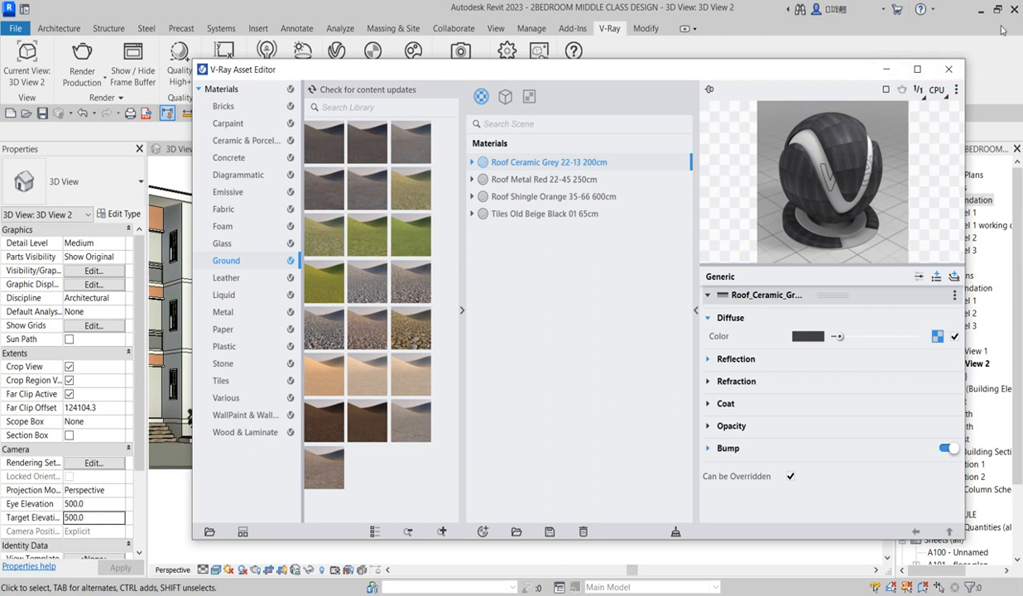
left_click(949, 69)
- Open the Chaos Cosmos browser and look through all downloaded assets
scroll(432, 313, "down", 5)
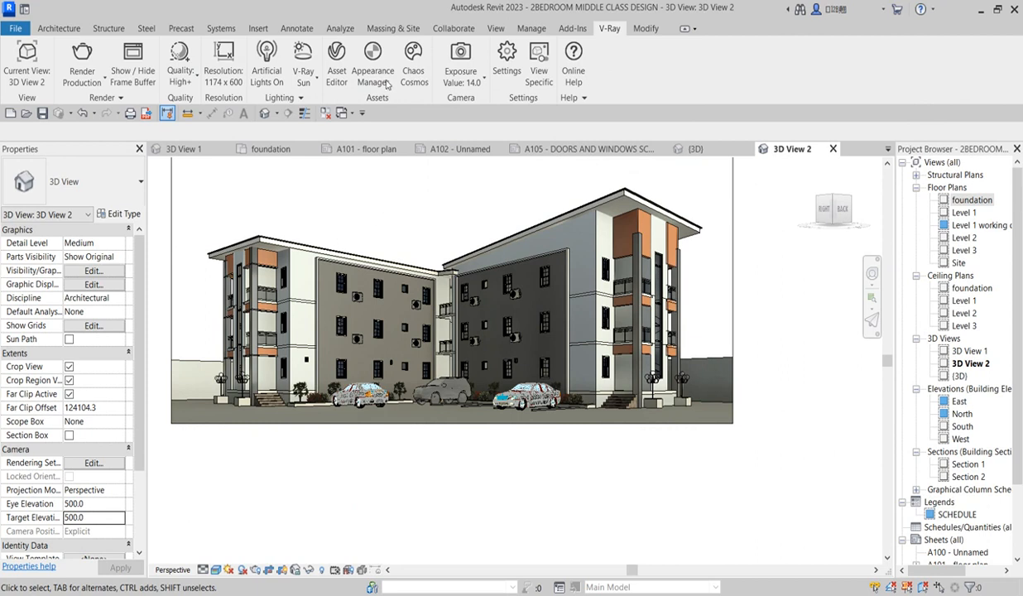
left_click(414, 72)
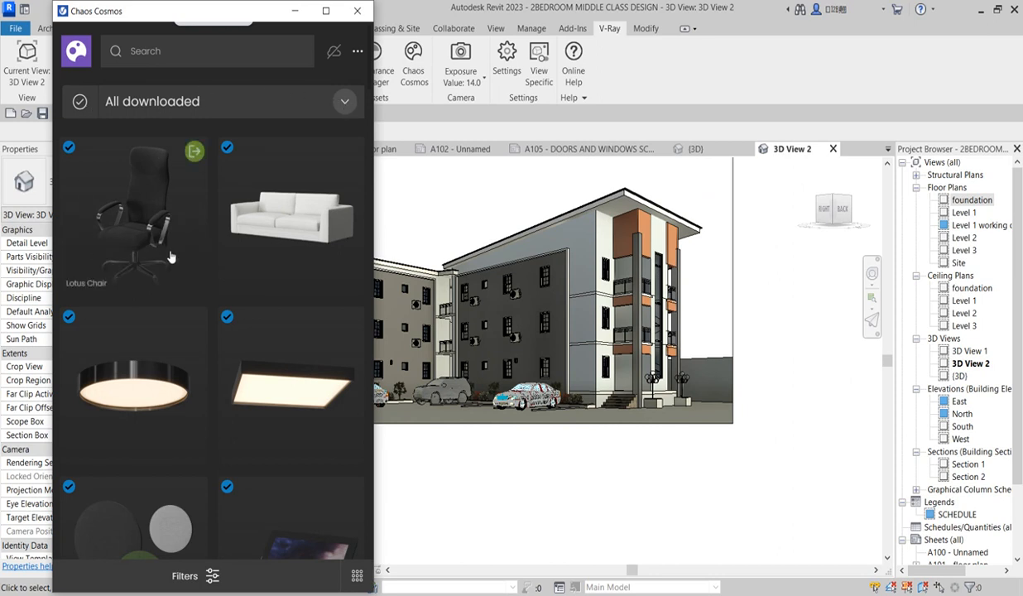
scroll(172, 265, "down", 7)
scroll(174, 341, "down", 20)
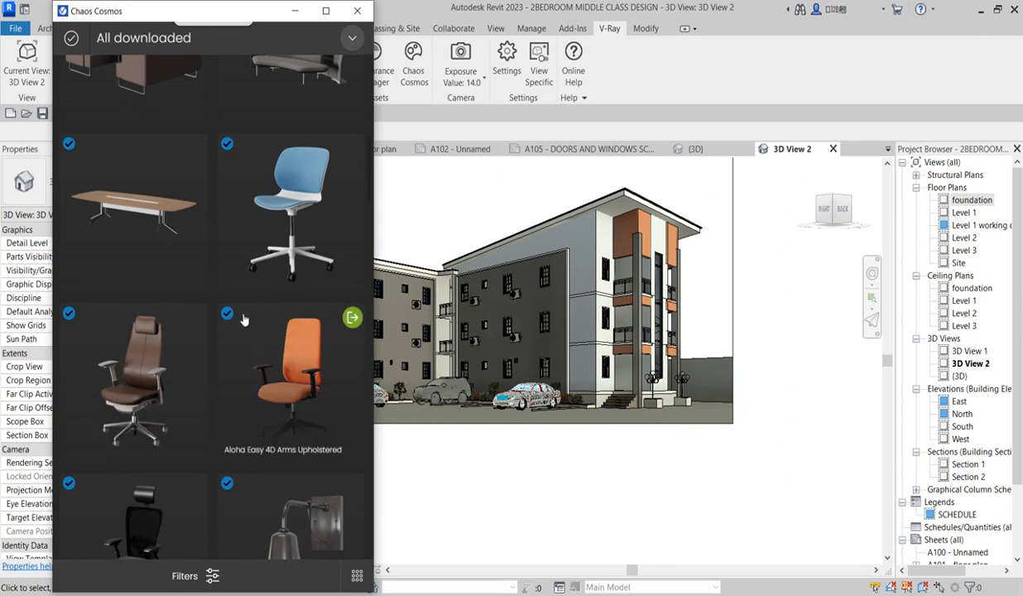
scroll(323, 381, "up", 3)
scroll(323, 381, "up", 15)
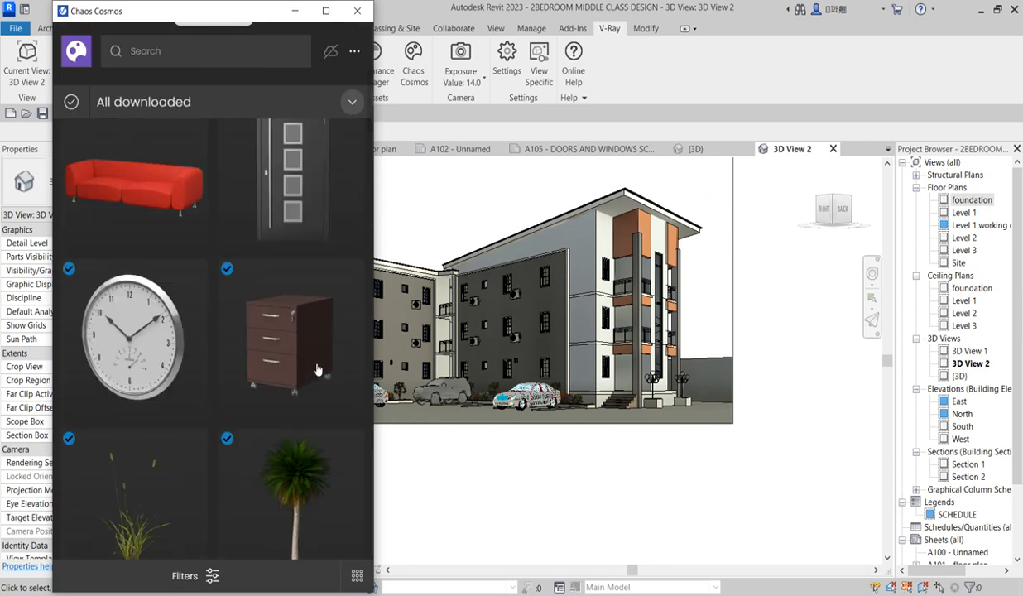
left_click(83, 51)
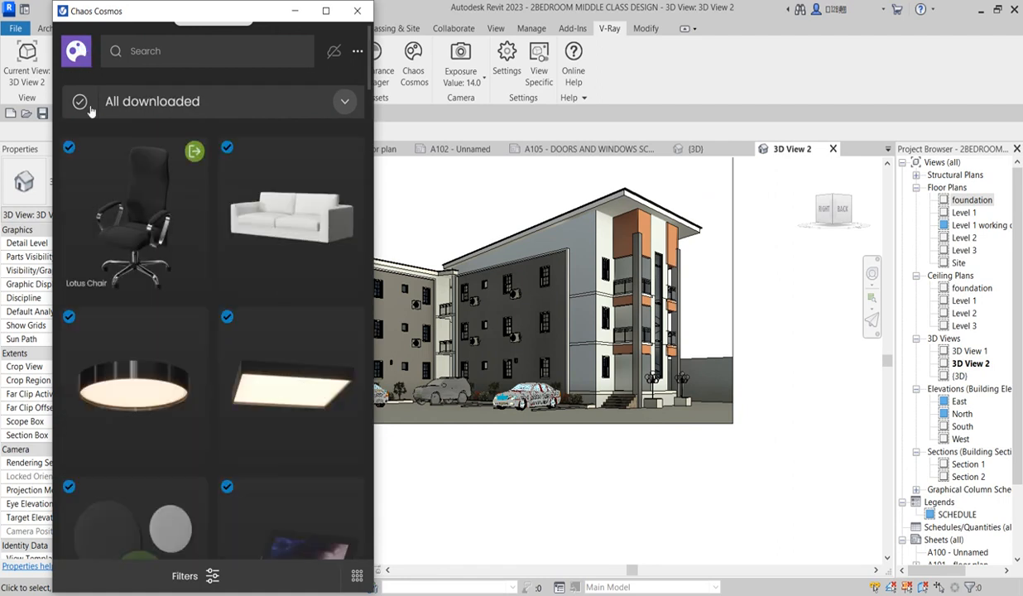
- Filter the downloaded Cosmos 3D models to the Indoor plants vegetation category, look through them and close the browser
left_click(348, 103)
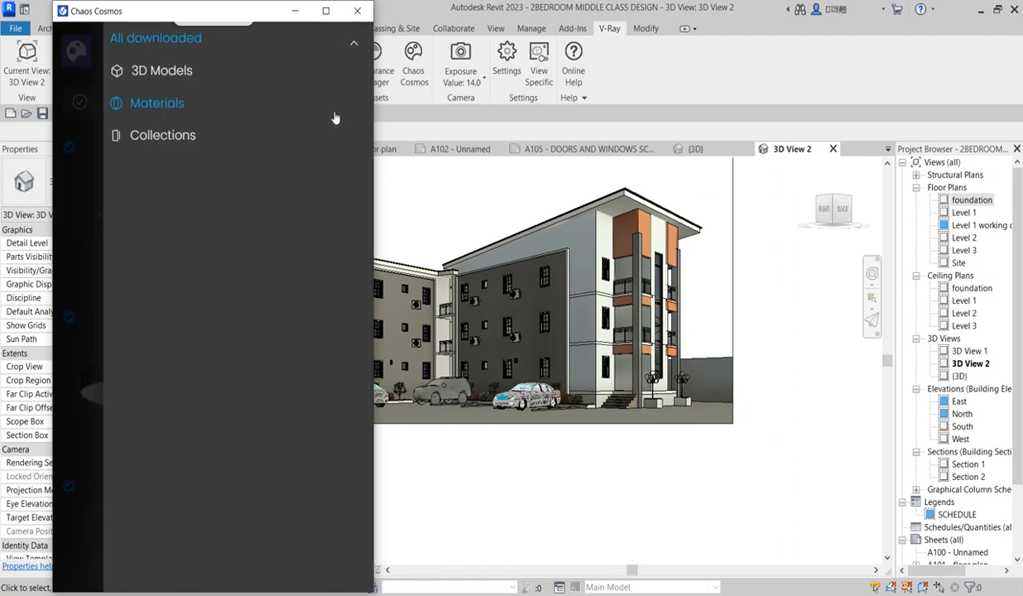
left_click(227, 85)
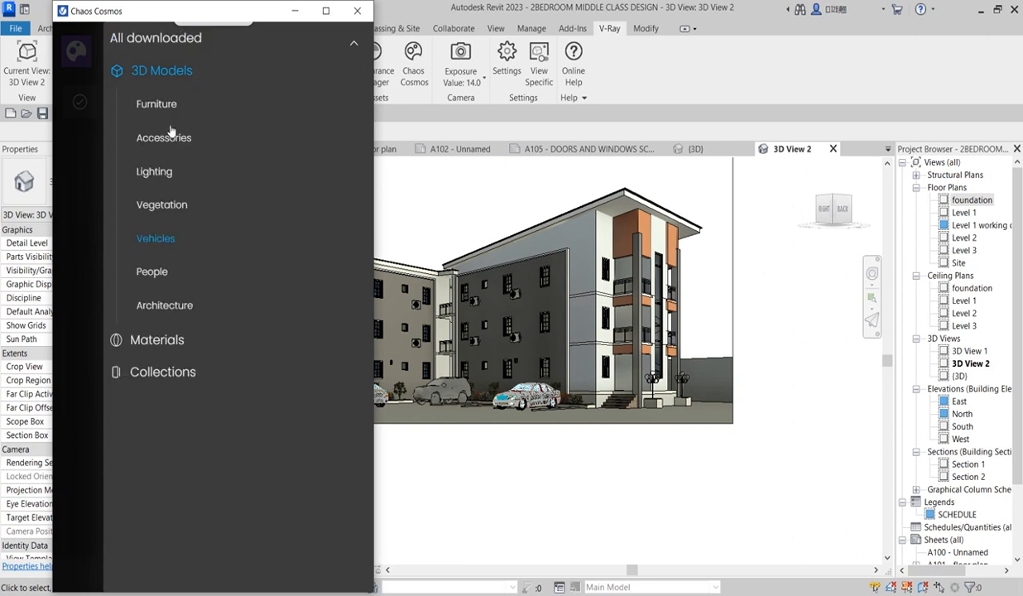
left_click(164, 209)
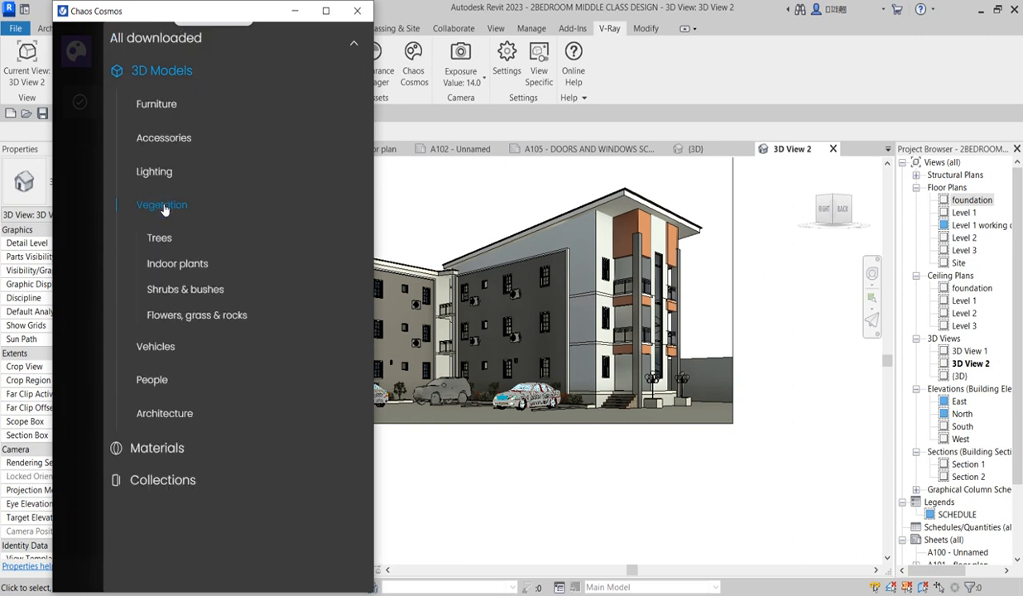
left_click(169, 265)
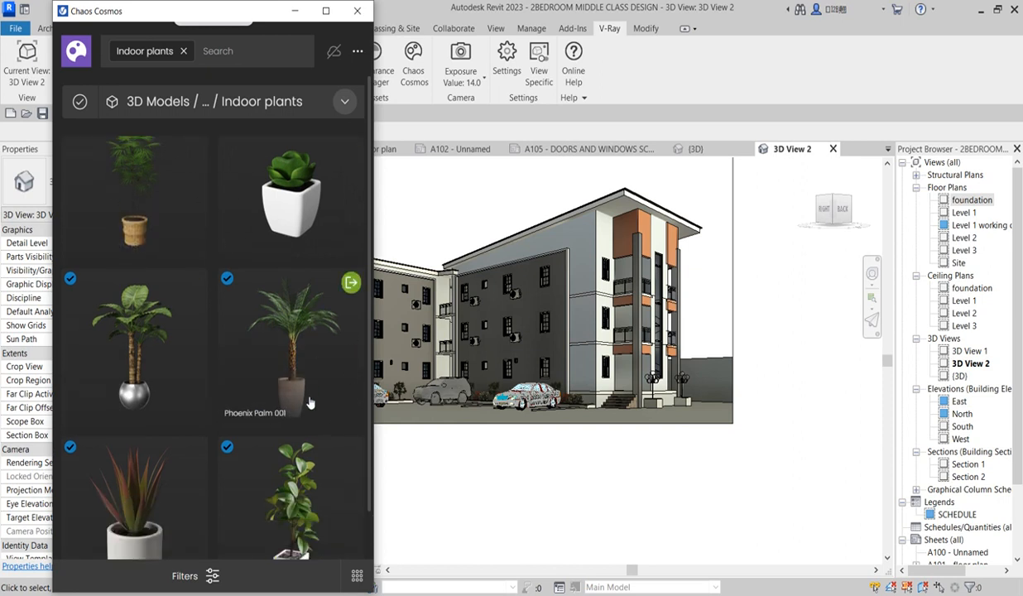
scroll(314, 379, "down", 3)
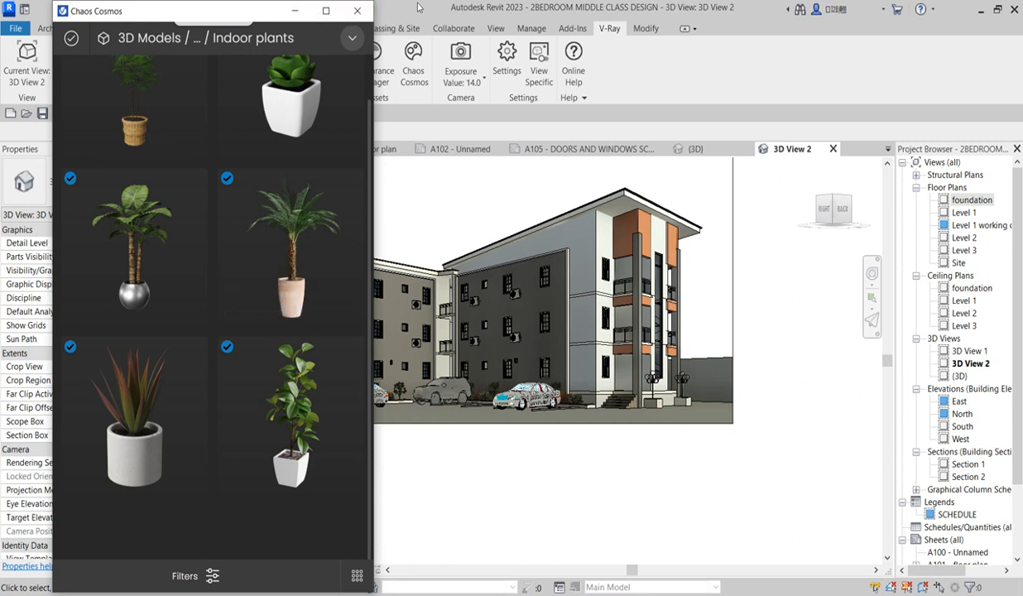
left_click(357, 11)
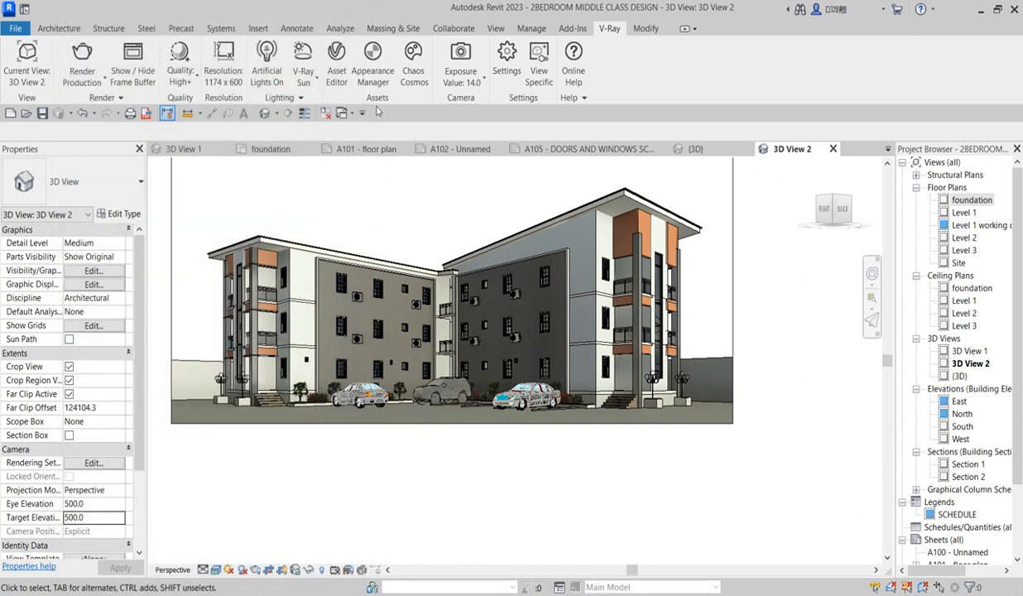
- Review the V-Ray camera's mode, exposure and white balance settings, and close them without changes
left_click(484, 83)
left_click(466, 105)
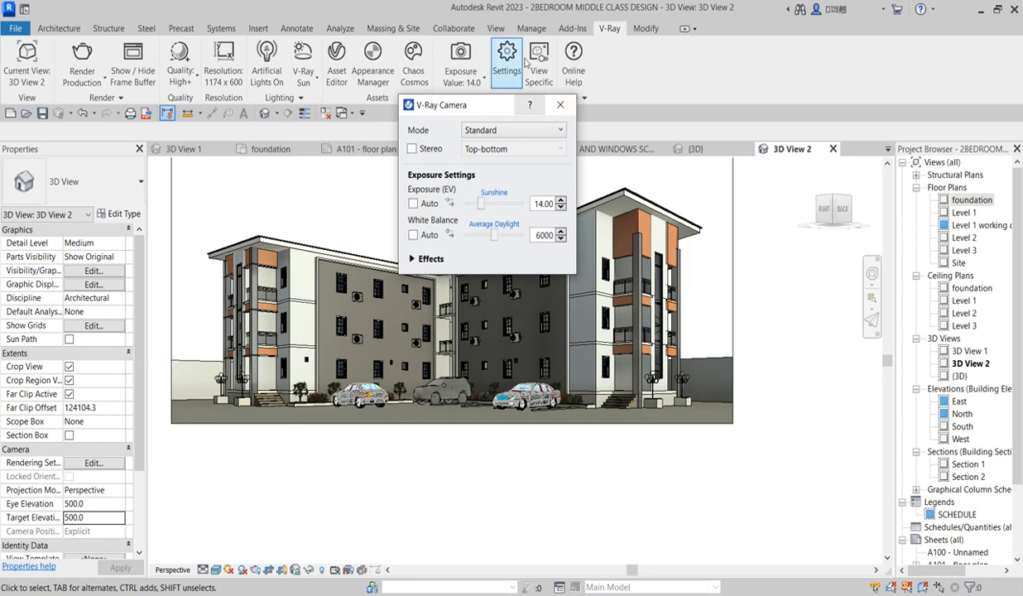
left_click(561, 105)
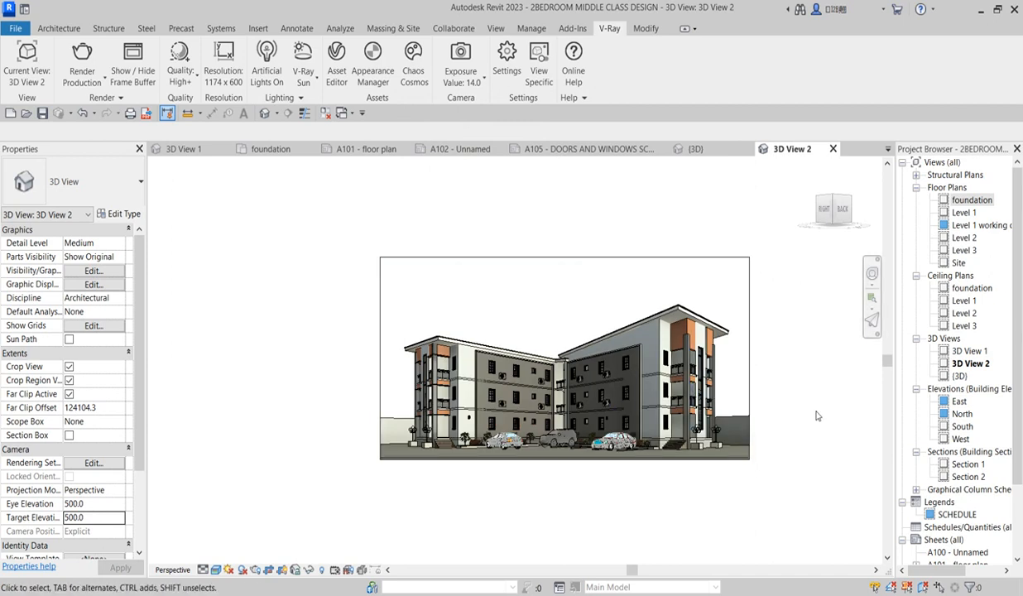
scroll(840, 423, "up", 2)
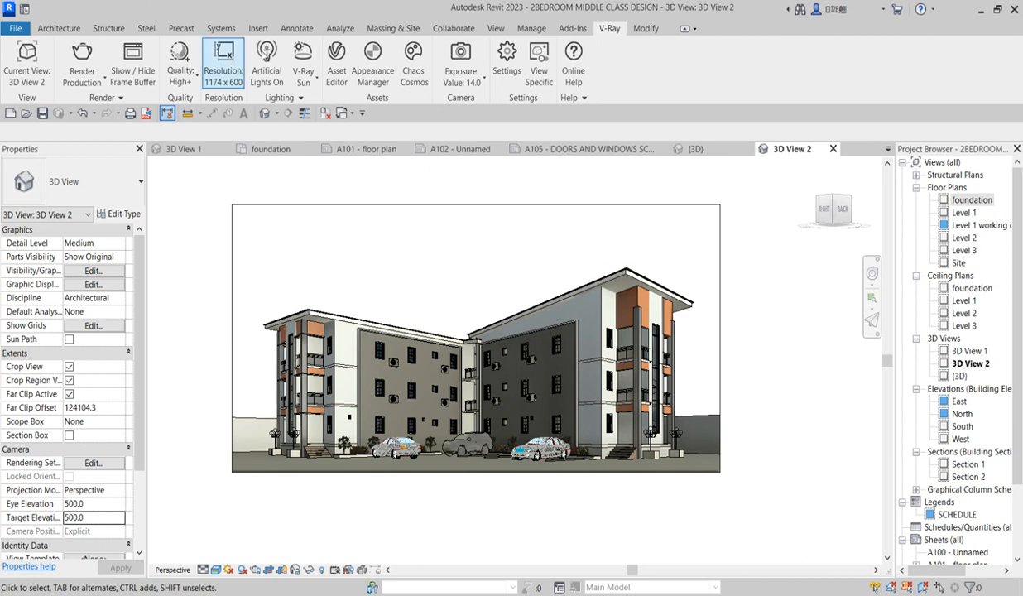
- Reselect 3D View 2 as the project view that V-Ray renders
left_click(26, 59)
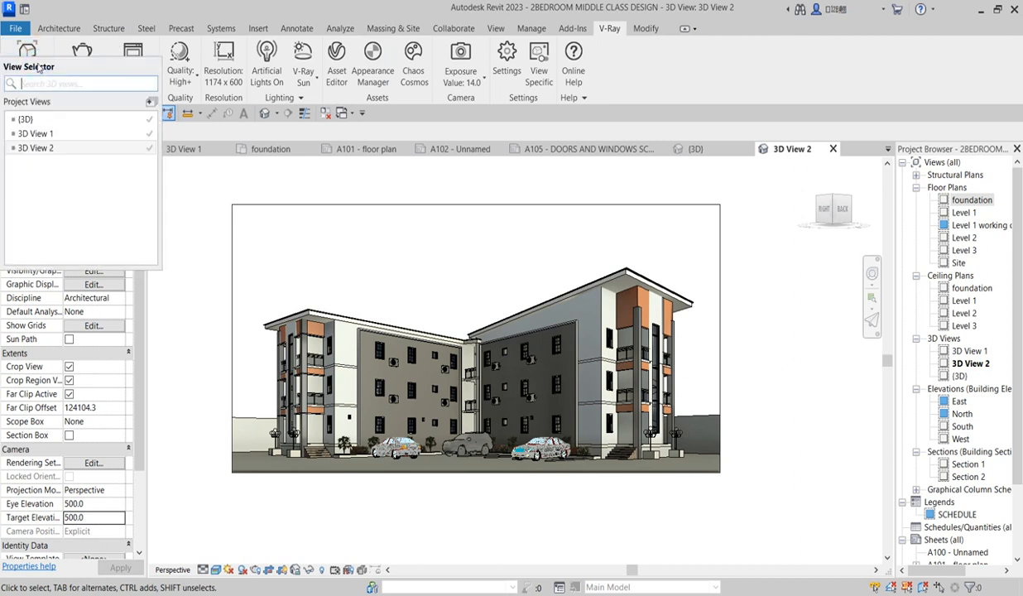
left_click(37, 147)
left_click(208, 225)
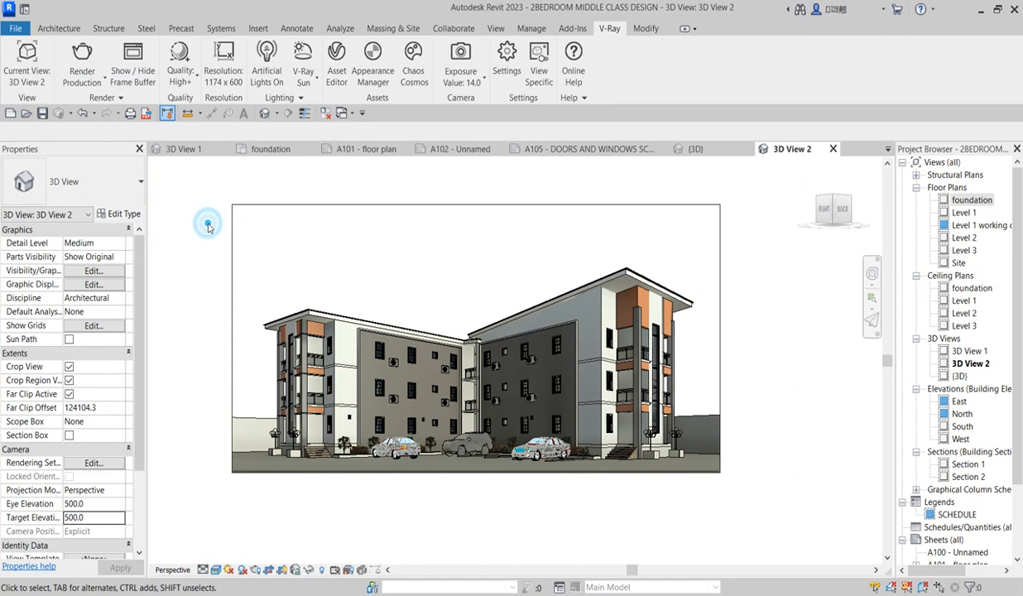
- Start a V-Ray production render of the apartment building and inspect the developing image in the frame buffer
left_click(81, 51)
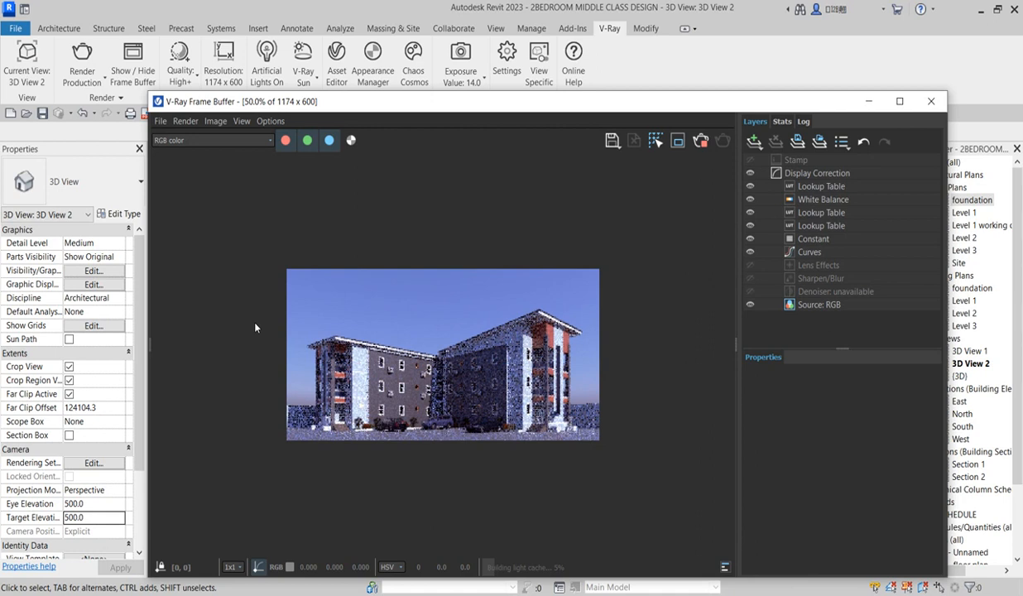
scroll(253, 325, "up", 1)
scroll(256, 328, "down", 2)
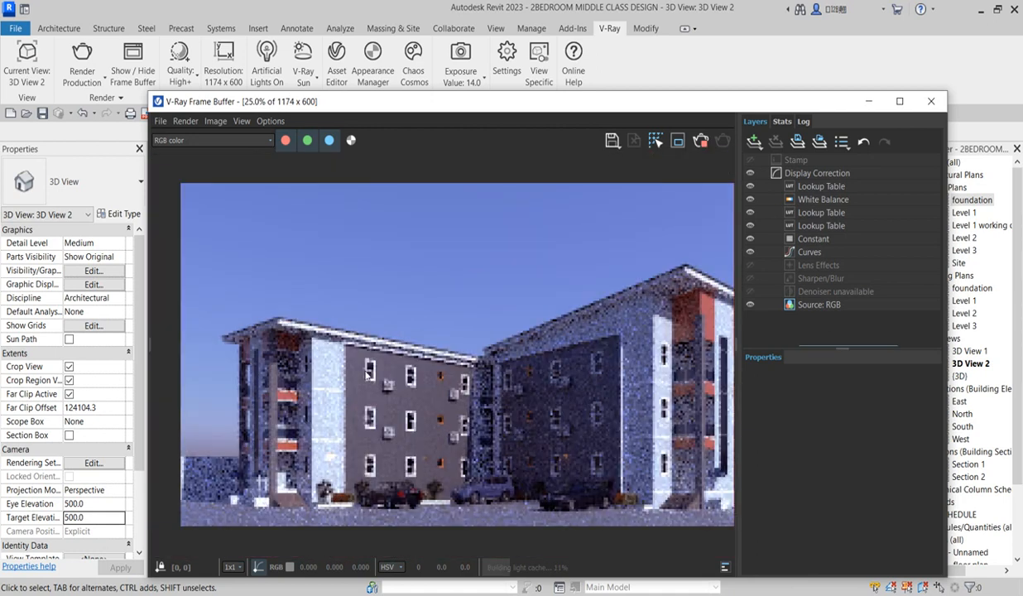
- Add a White Balance correction layer with temperature about 7407 and magenta-green tint about 0.096
scroll(373, 311, "up", 1)
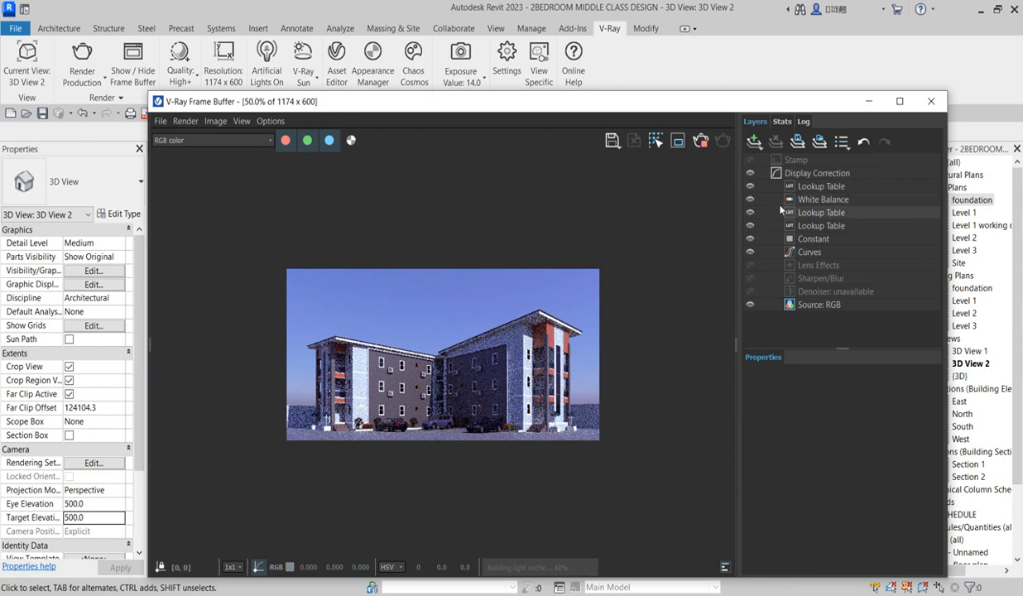
left_click(754, 142)
left_click(770, 277)
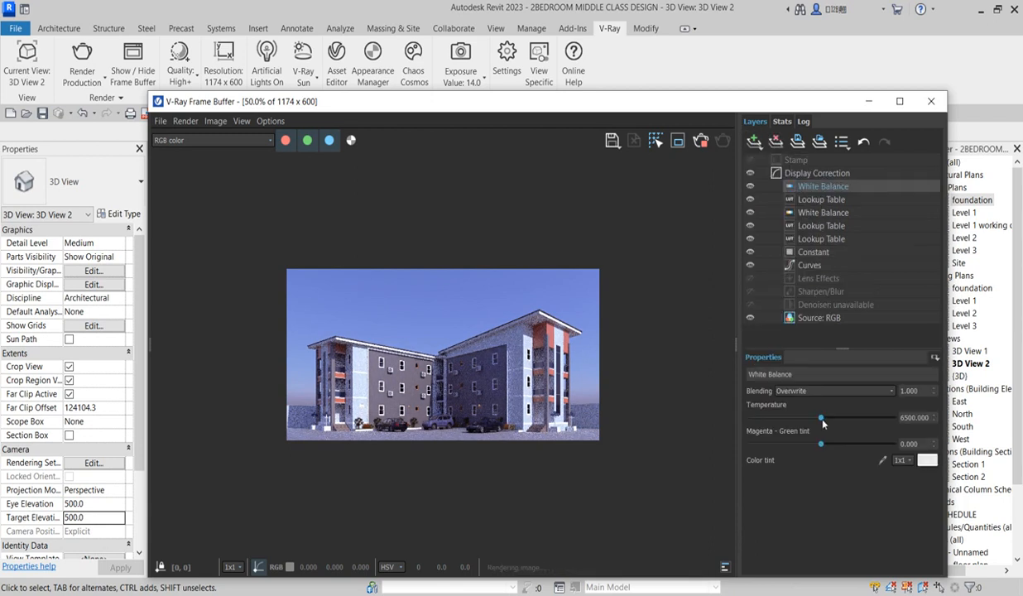
left_click_drag(821, 419, 761, 418)
mouse_move(821, 444)
left_mouse_down()
mouse_move(883, 445)
mouse_move(804, 446)
left_mouse_up()
left_click_drag(761, 418, 840, 418)
left_click_drag(803, 444, 828, 443)
scroll(455, 354, "up", 1)
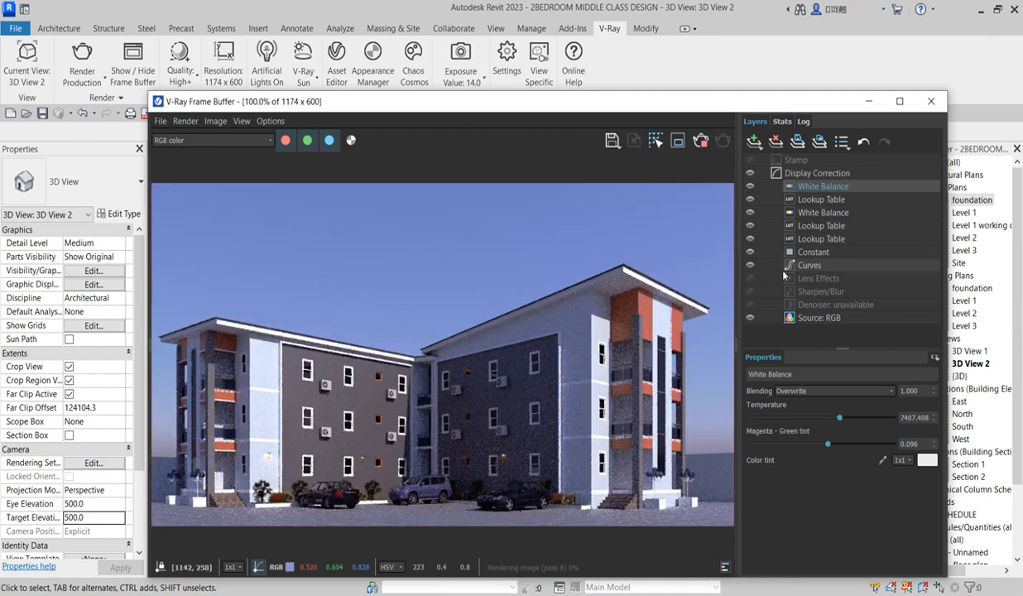
- Enable the Lens Effects and Sharpen/Blur layers, with sharpen amount about 2.537 and sharpen radius about 1.630
left_click(817, 293)
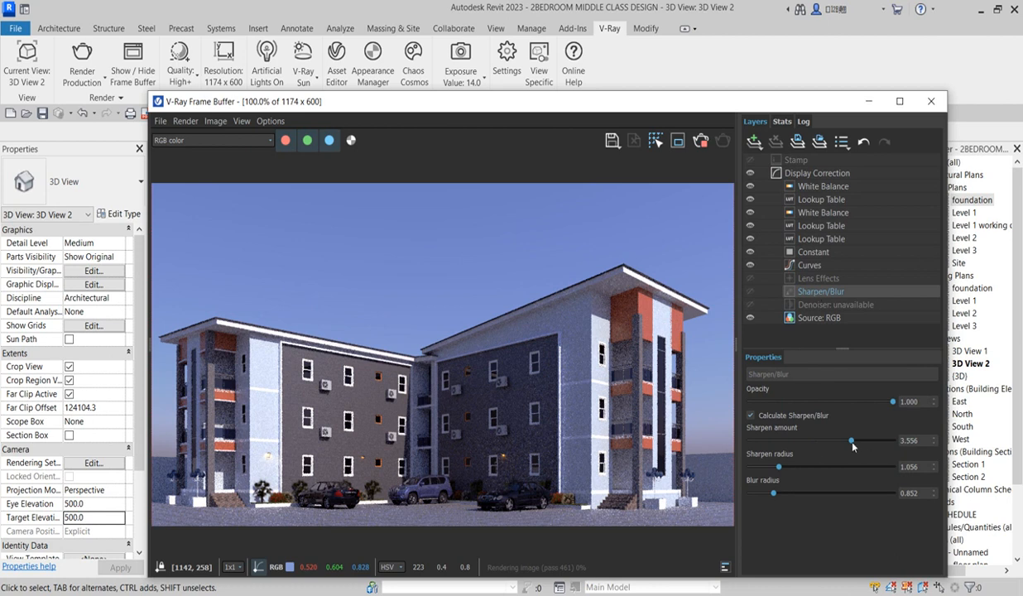
left_click_drag(851, 442, 796, 468)
left_click(784, 468)
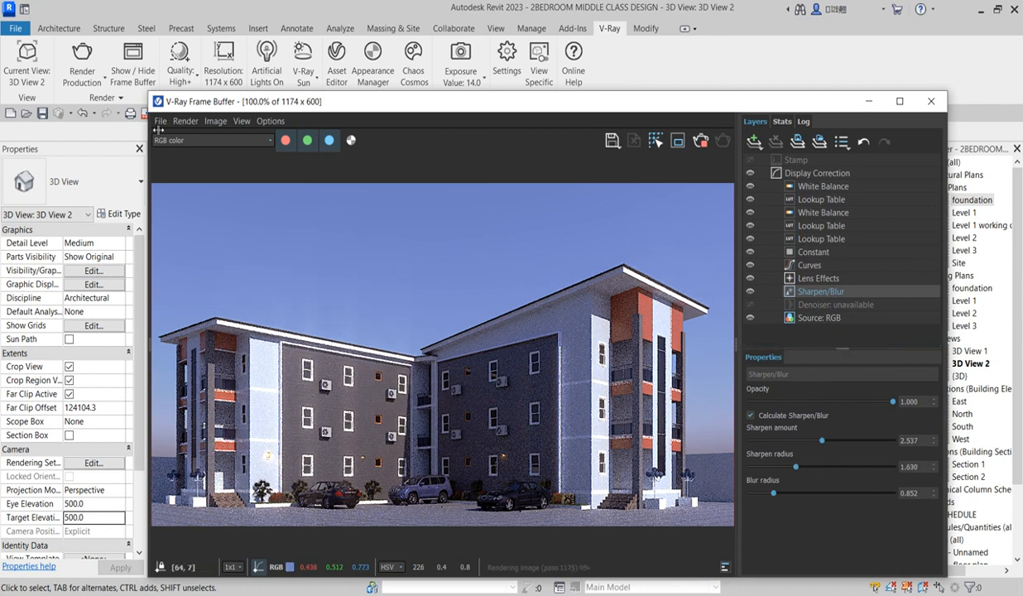
- Compare the render with all correction layers hidden and shown again, and inspect the image up close and from afar
left_click(750, 173)
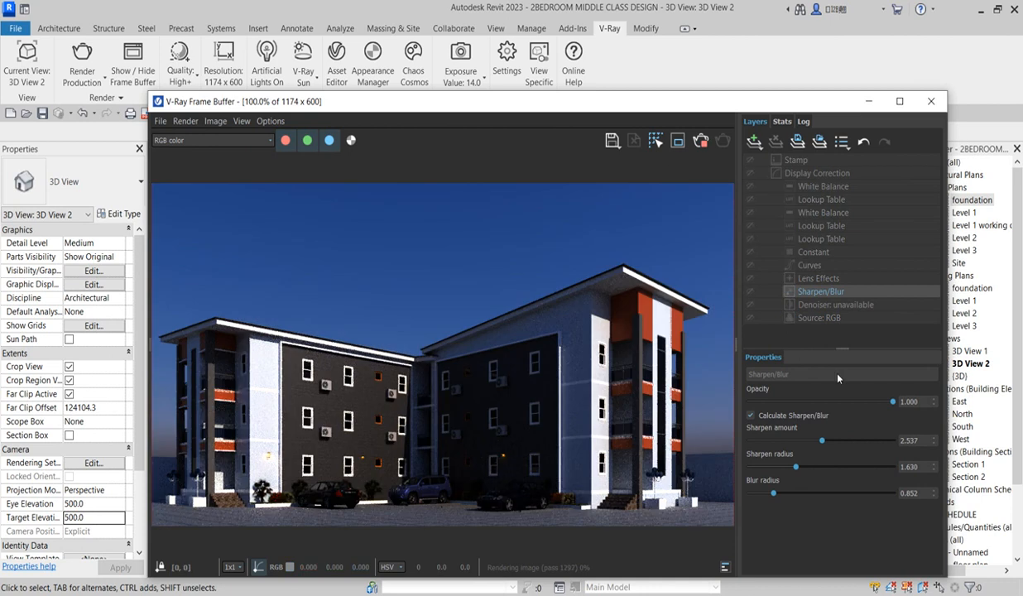
left_click(750, 173)
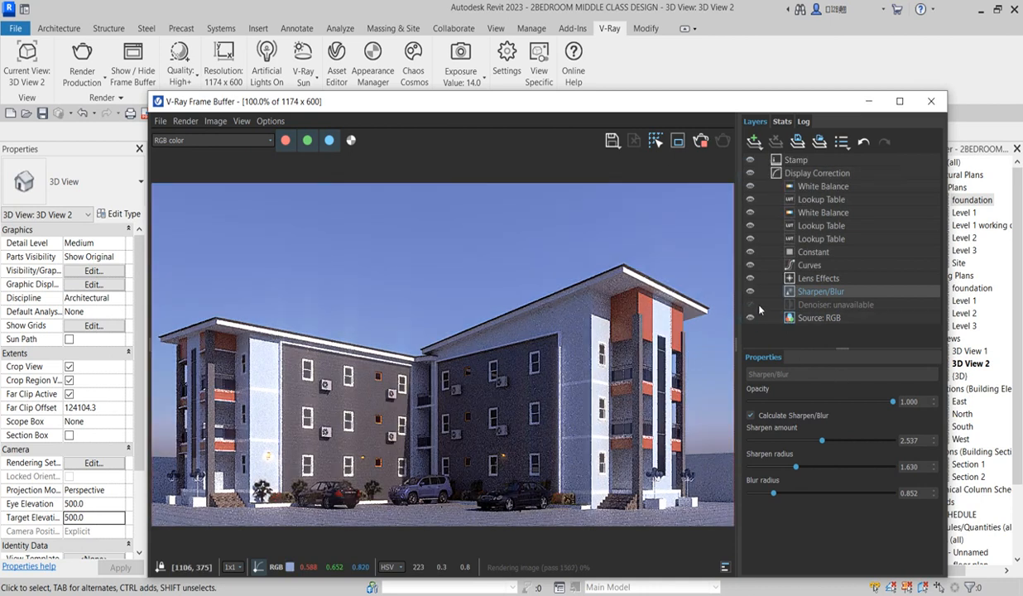
scroll(464, 331, "down", 1)
scroll(468, 331, "up", 1)
scroll(455, 343, "down", 1)
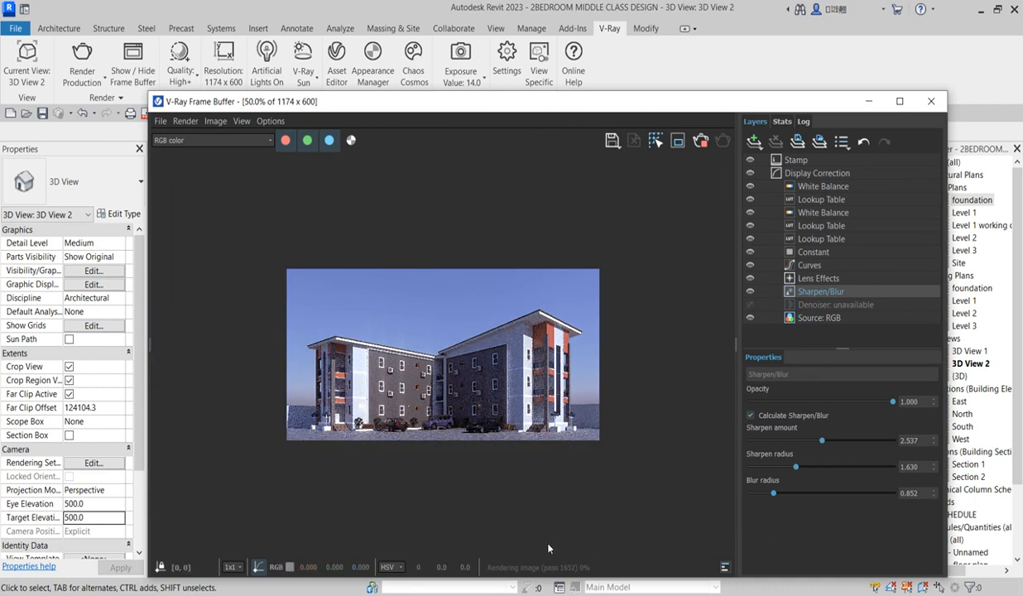
scroll(414, 349, "up", 1)
scroll(410, 353, "down", 1)
scroll(410, 352, "up", 1)
left_click_drag(453, 103, 475, 101)
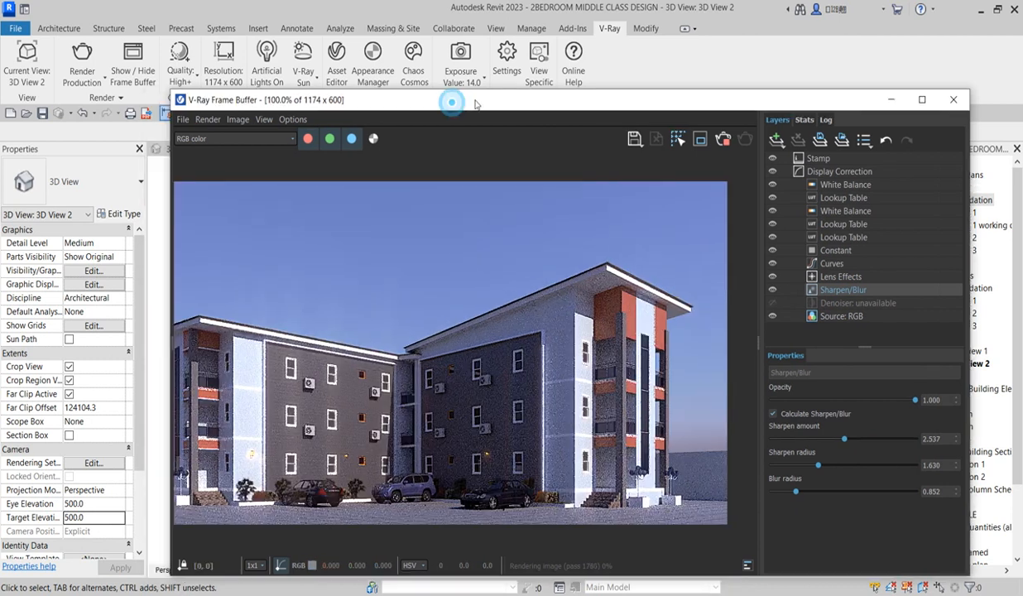
- Set the sharpen amount to about 2.056 and turn off Save in image for the second Lookup Table layer
scroll(439, 309, "down", 1)
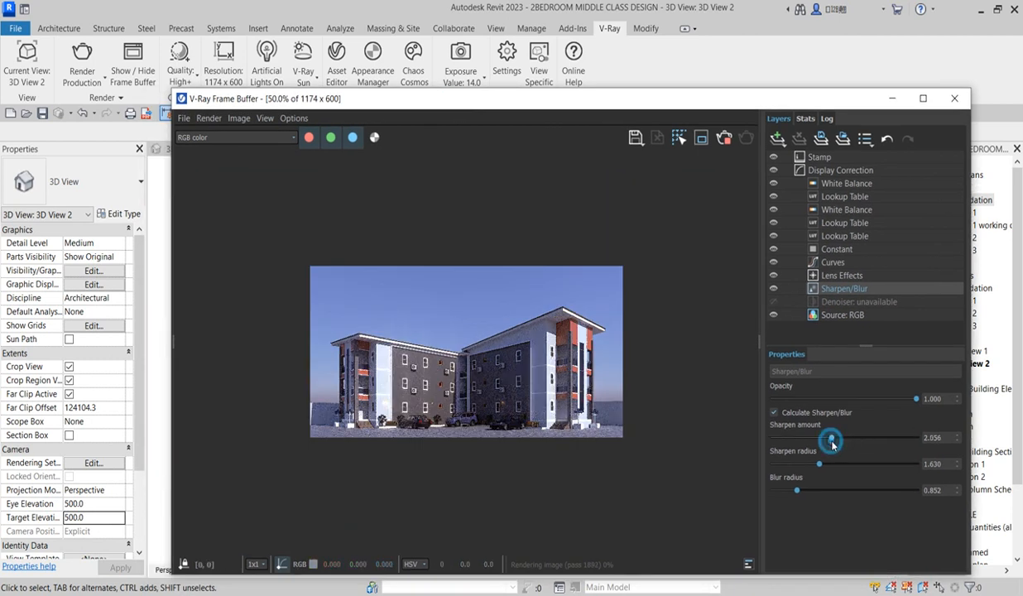
left_click(837, 223)
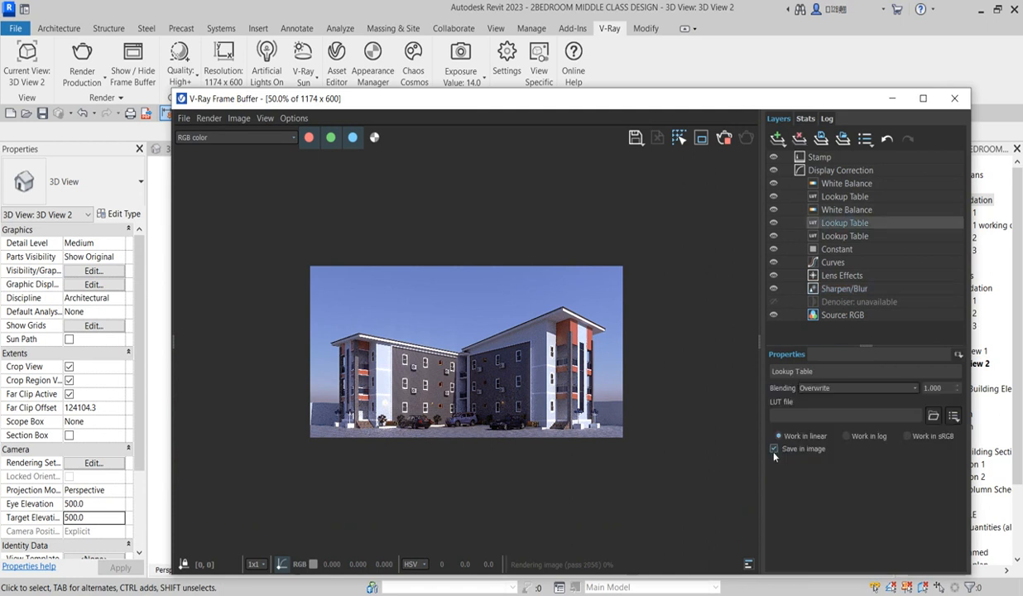
left_click(774, 448)
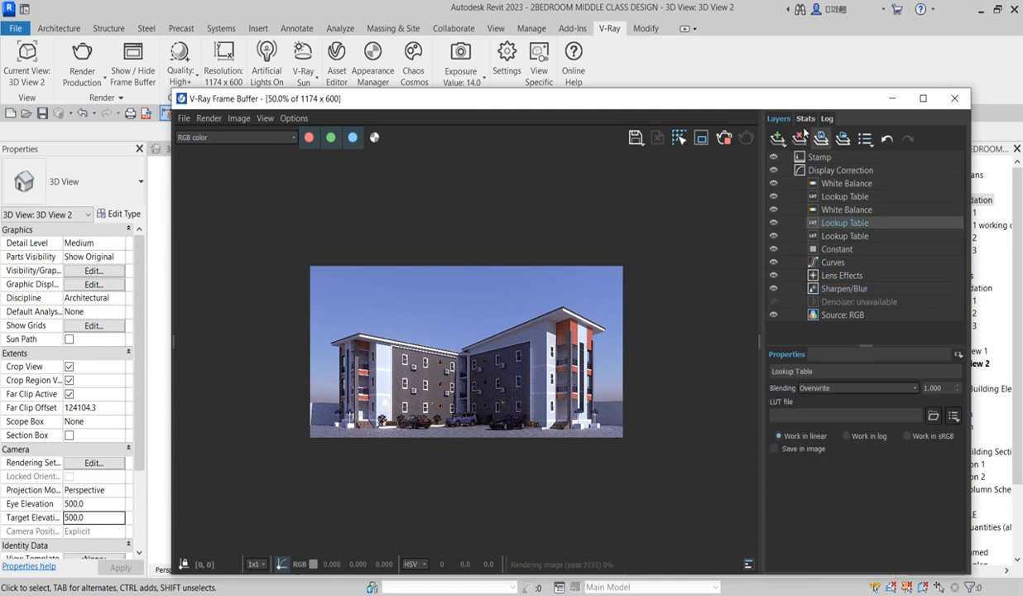
- Delete the topmost White Balance layer from the frame buffer's corrections
right_click(847, 187)
left_click(864, 241)
- Add an Exposure layer with exposure about 3.556, highlight burn 0.200, contrast -0.778 and Normal blending
right_click(844, 185)
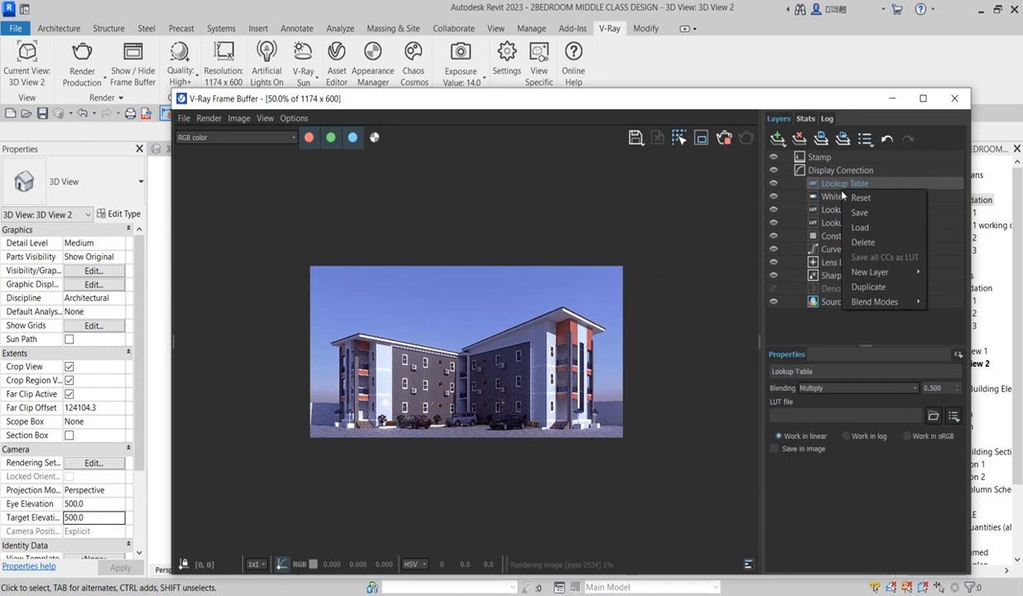
mouse_move(871, 272)
left_click(953, 367)
left_click(843, 414)
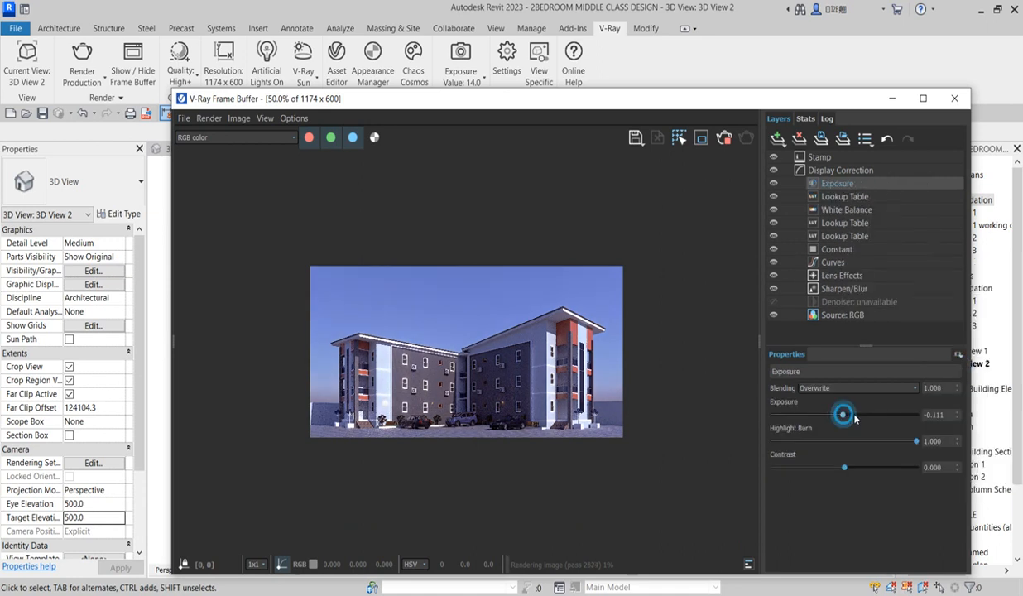
left_click_drag(856, 419, 897, 424)
left_click(824, 441)
mouse_move(844, 468)
left_mouse_down()
mouse_move(788, 468)
mouse_move(802, 441)
left_mouse_up()
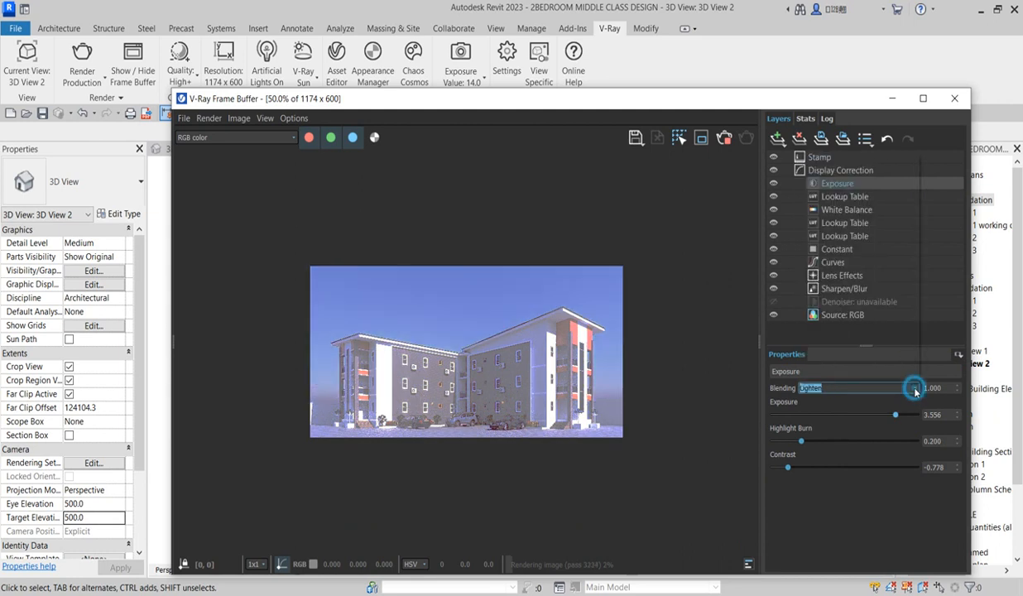
left_click(913, 389)
left_click(881, 365)
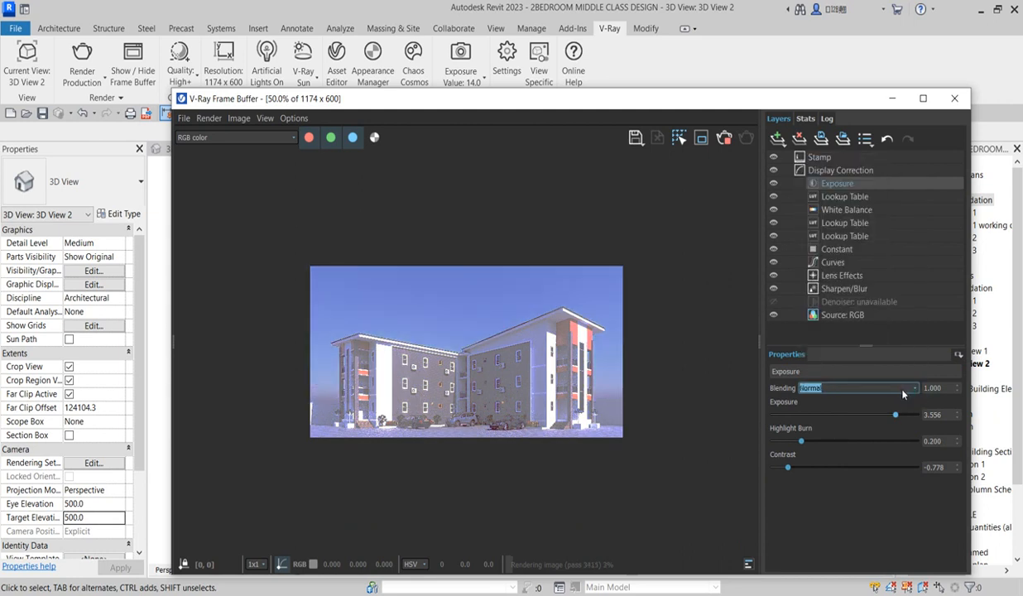
- Delete the Exposure layer and inspect the rendered building without it
right_click(826, 183)
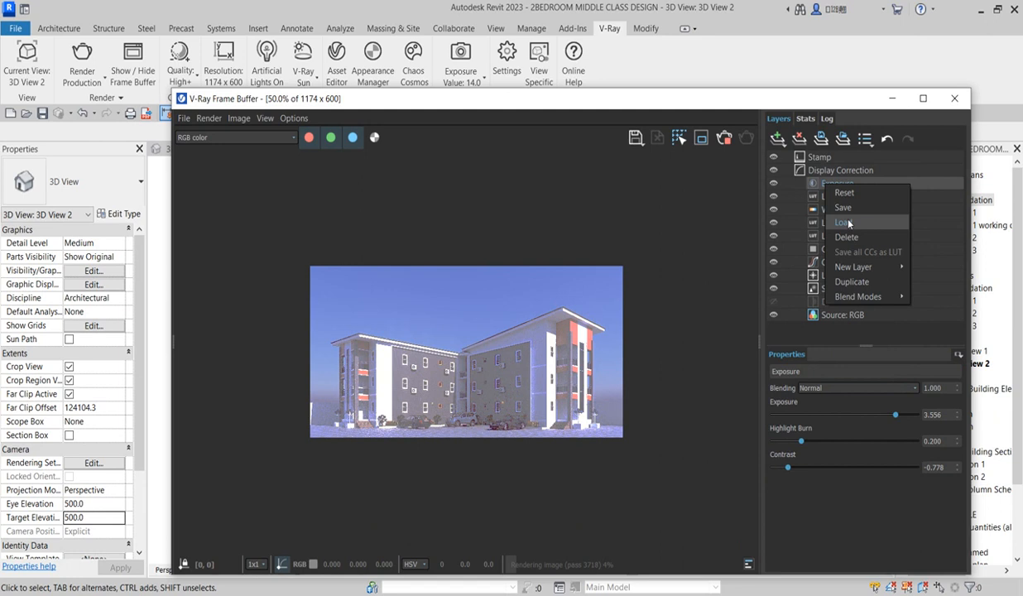
right_click(845, 184)
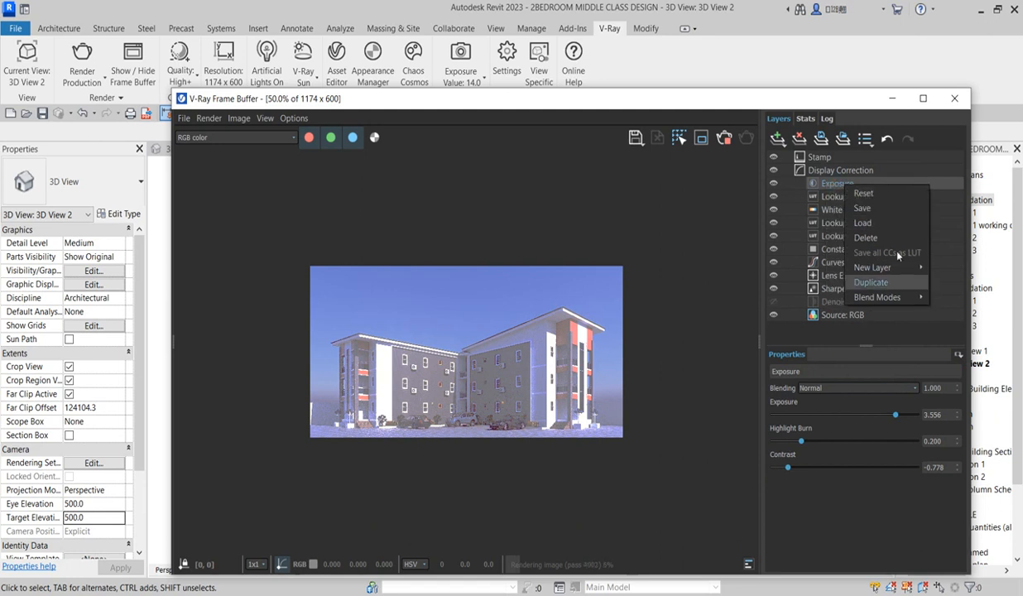
left_click(866, 238)
scroll(575, 370, "up", 2)
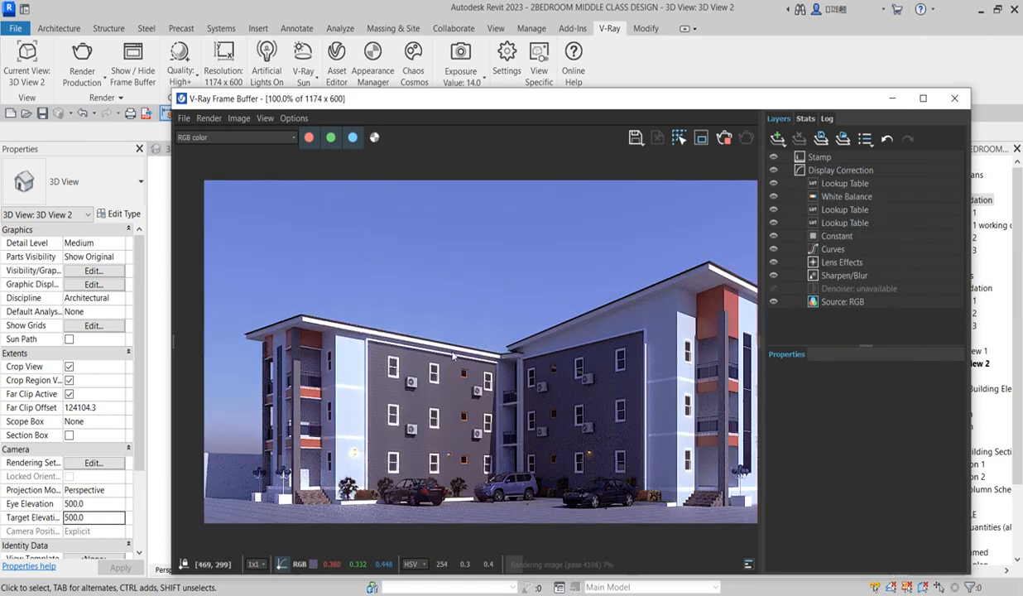
scroll(452, 357, "down", 2)
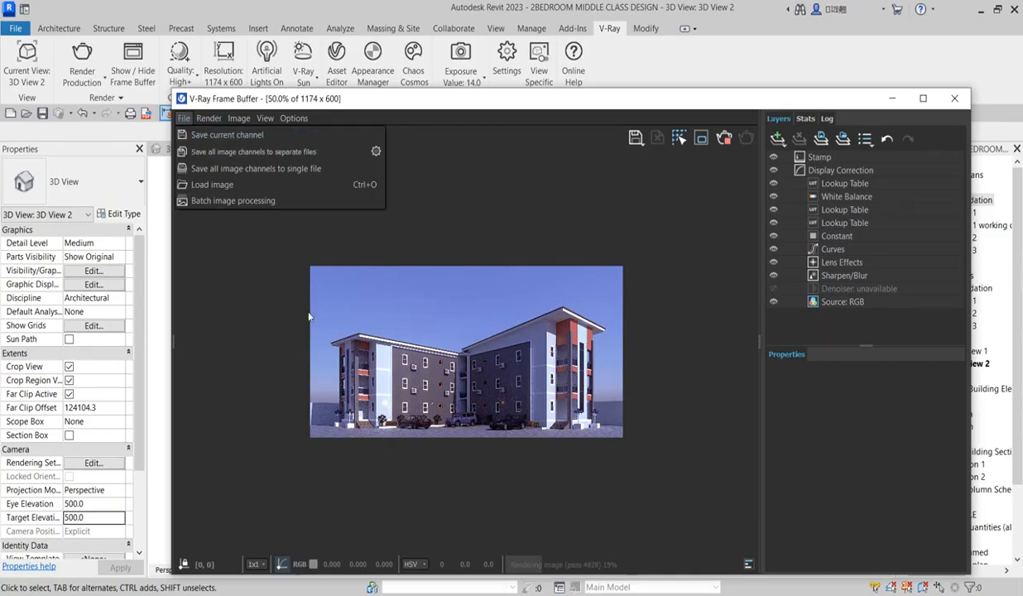
- Start saving the current render channel to an image file and open the file format choices
left_click(226, 134)
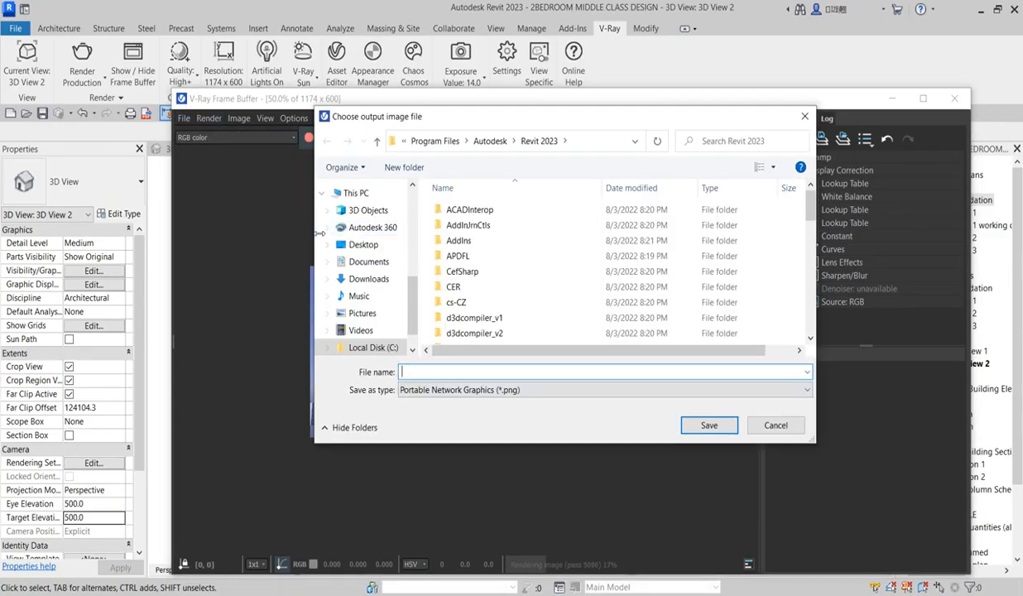
left_click(600, 390)
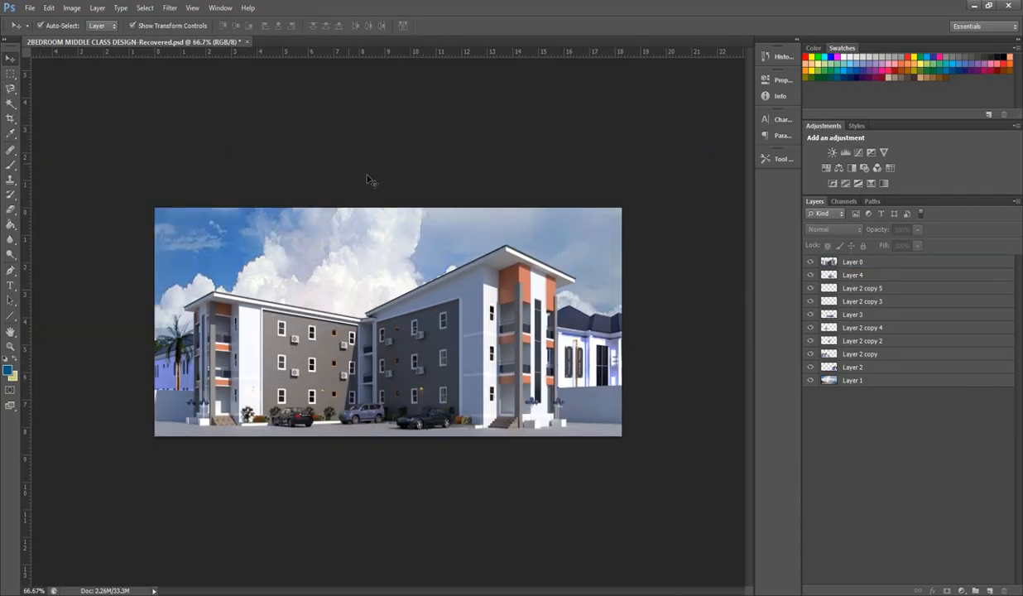
- Switch to Photoshop and compare the edited image with the layers beneath Layer 0 hidden and shown again
left_click(861, 275)
left_click(862, 369, "shift")
left_click_drag(811, 276, 810, 380)
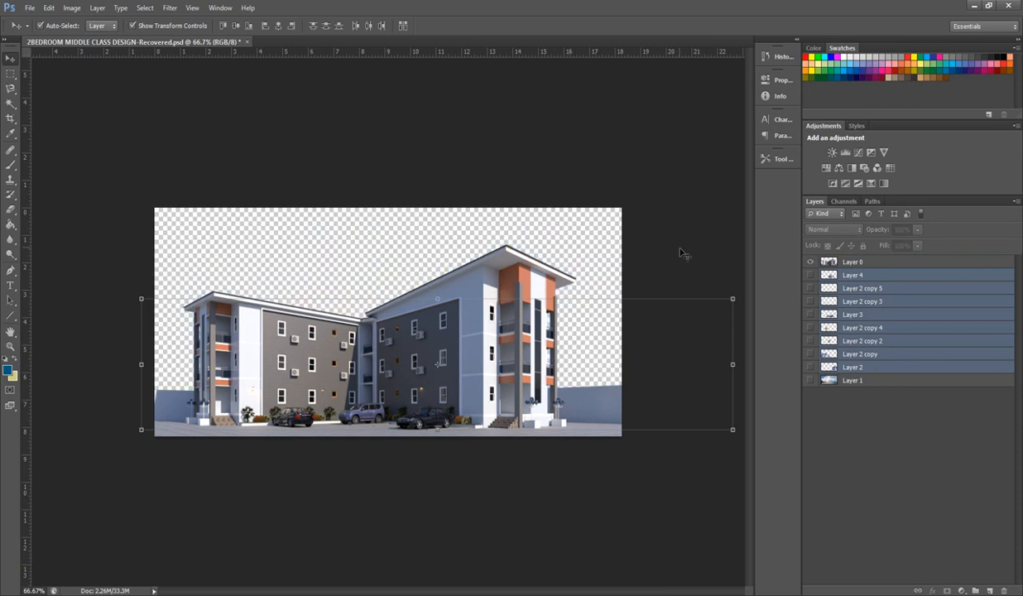
left_click(680, 251)
left_click_drag(811, 275, 812, 380)
left_click(812, 381)
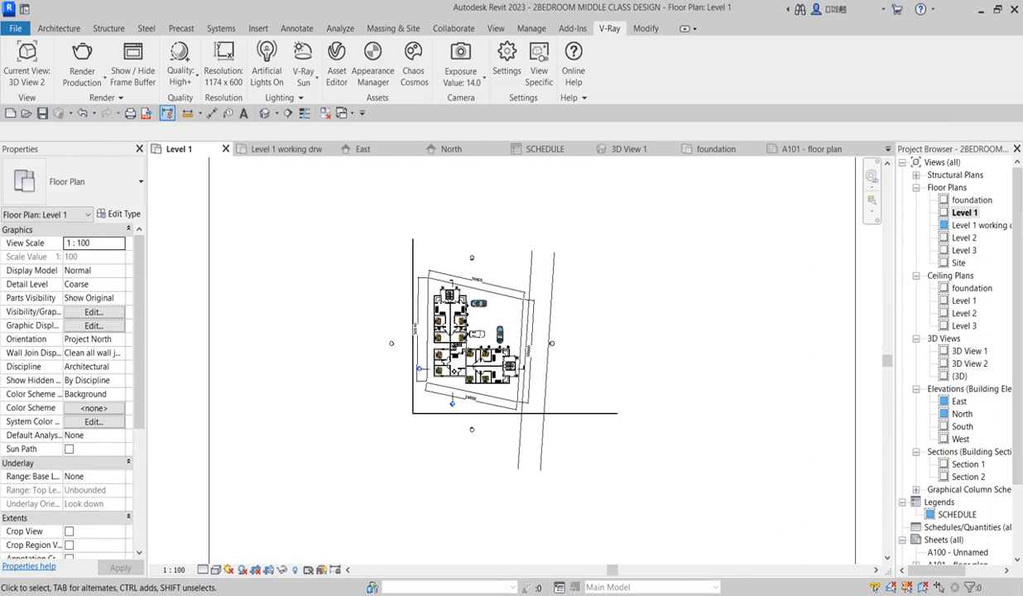
- Switch back to Revit and examine the apartment building's Level 1 floor plan
scroll(459, 325, "up", 5)
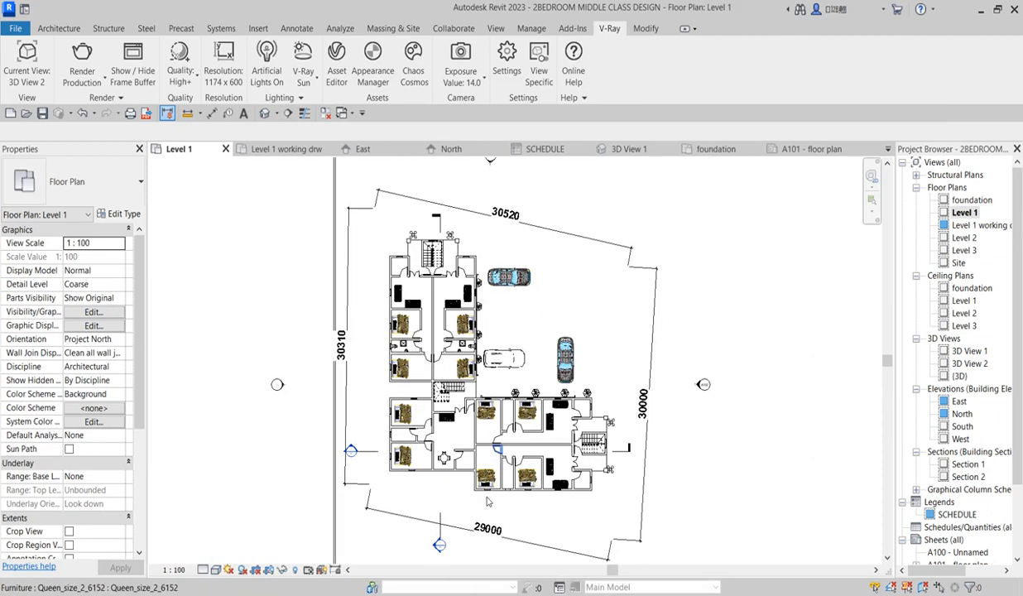